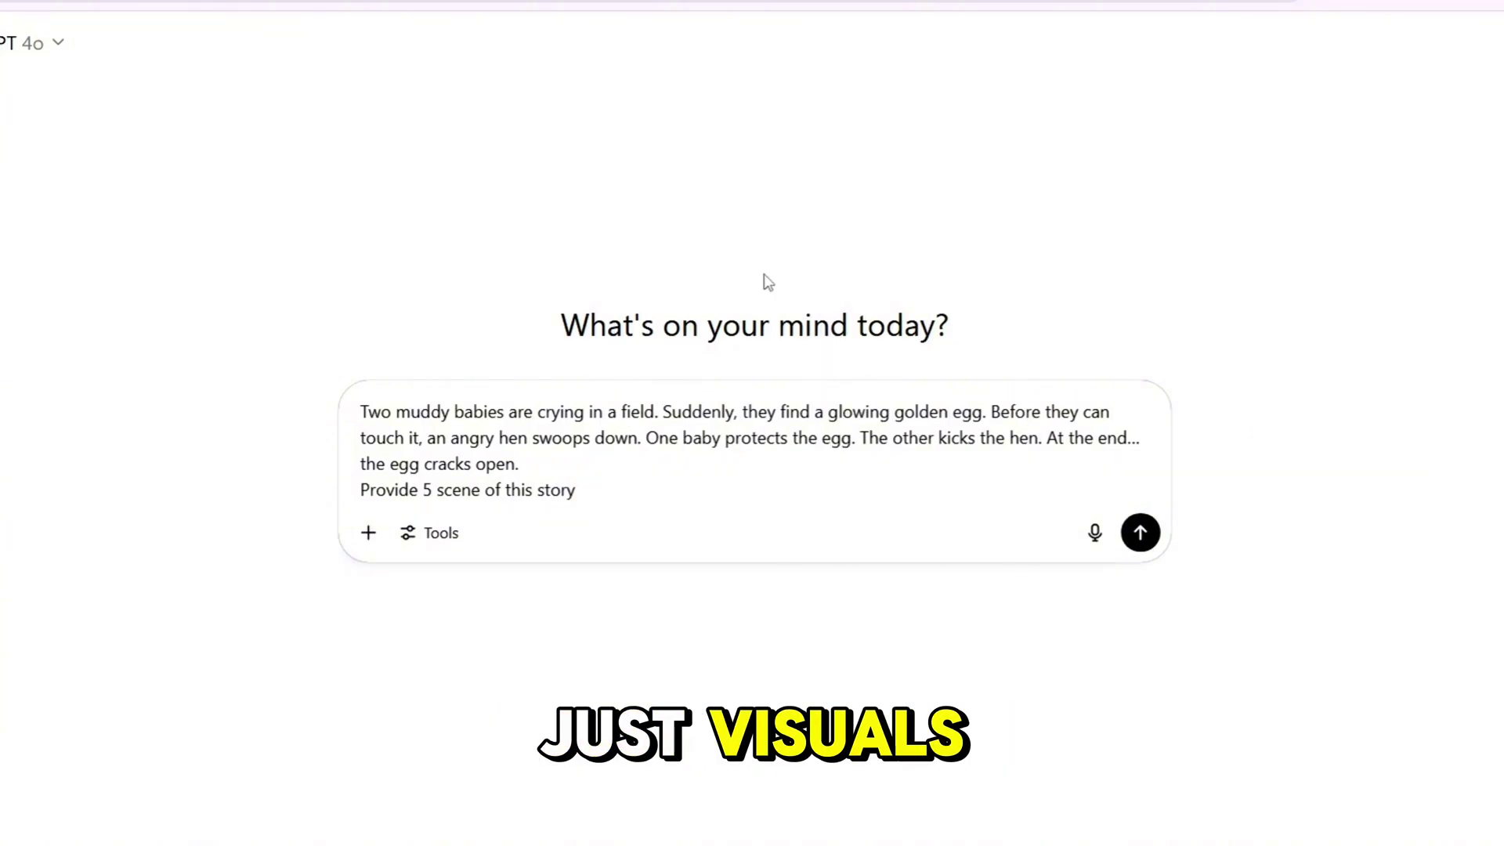
- Submit the story of two muddy babies, a golden egg and an angry hen, asking for 5 scenes, and read through the scenes
click(1156, 532)
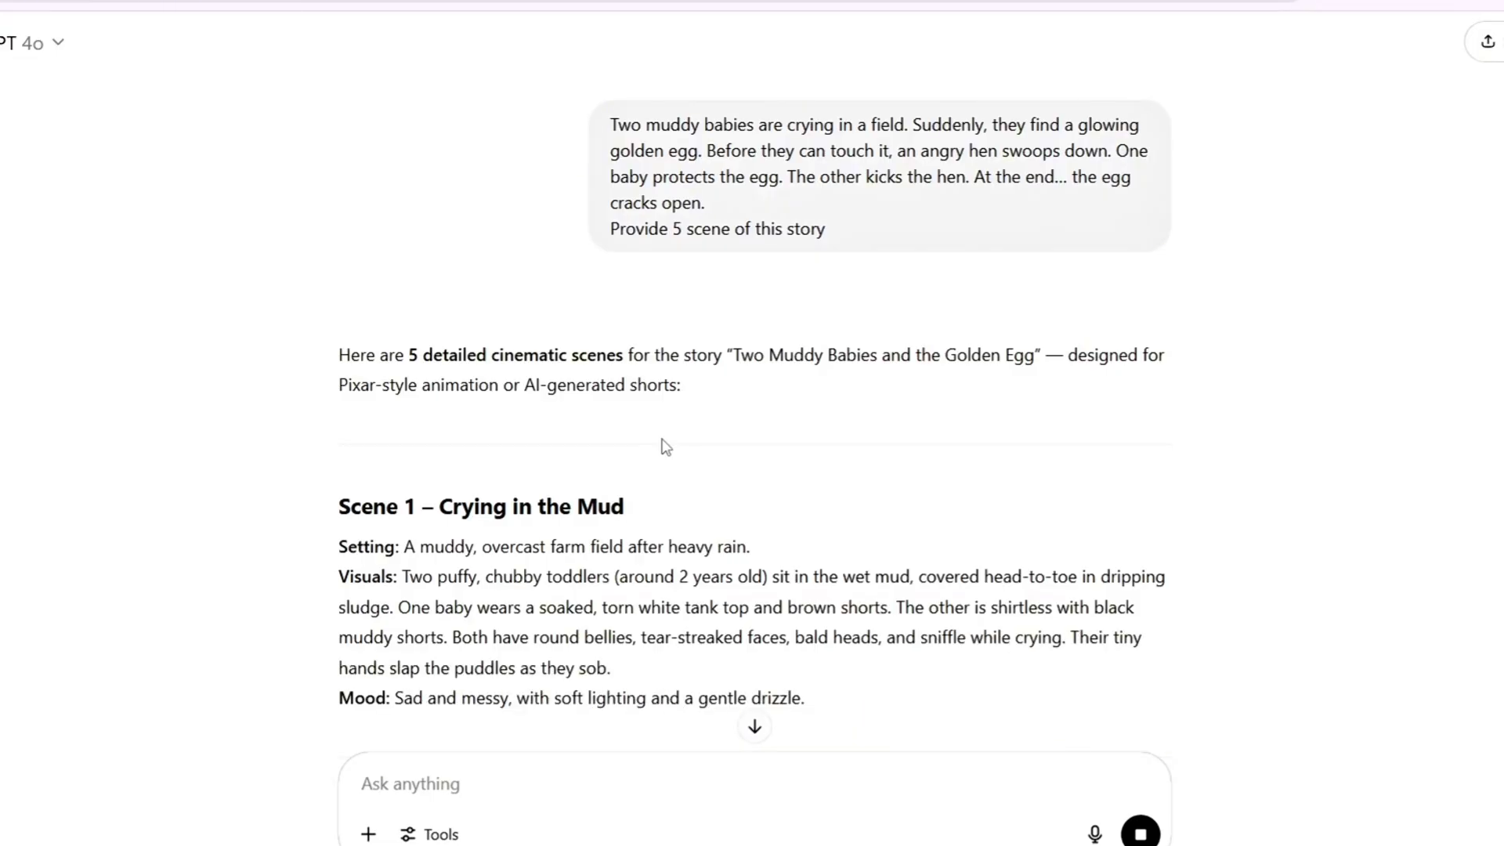
scroll(666, 443, down, 2)
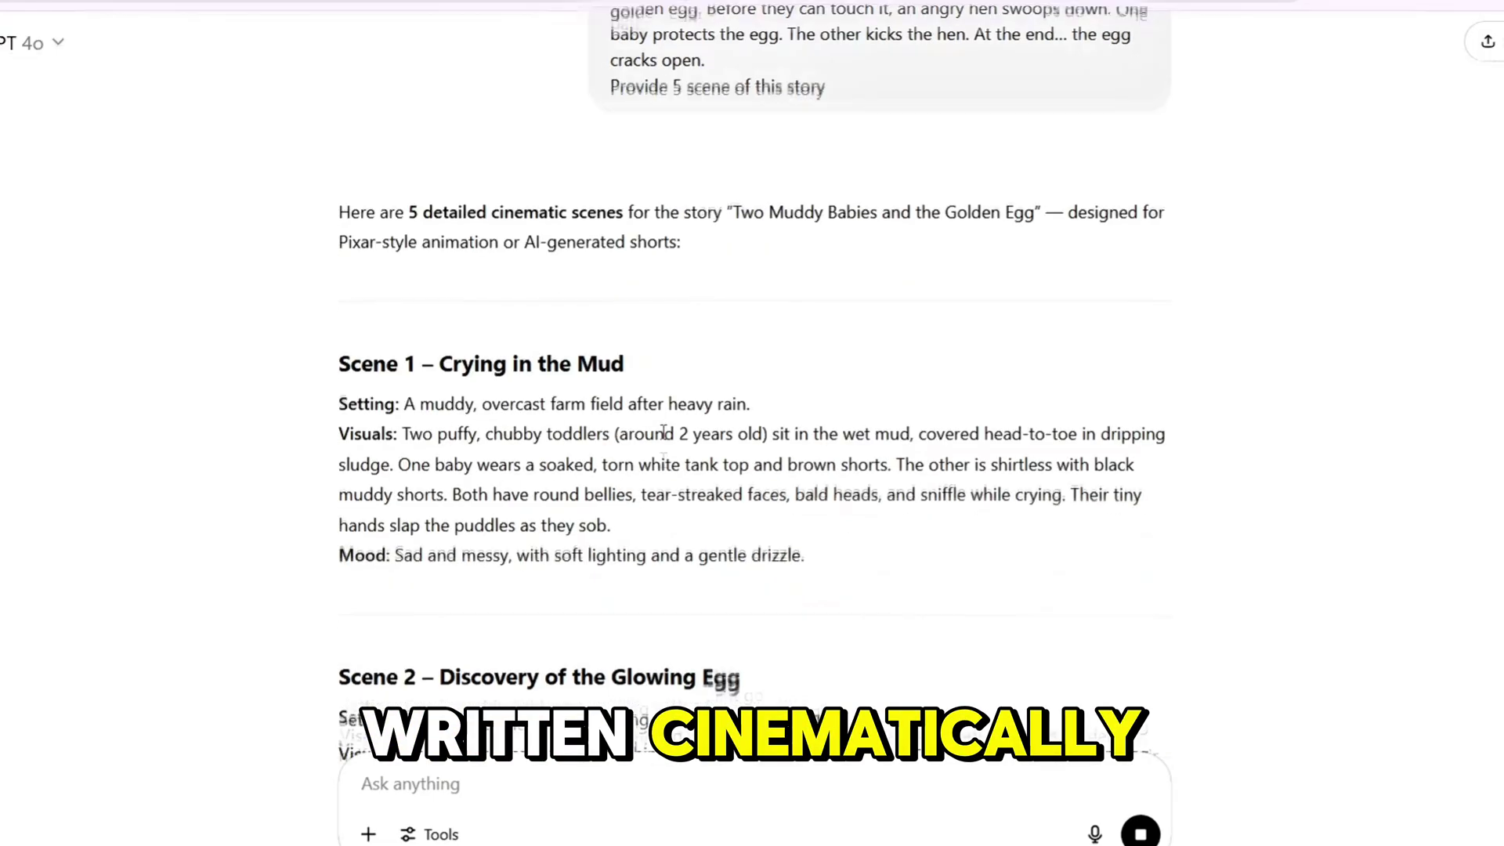
scroll(663, 433, down, 5)
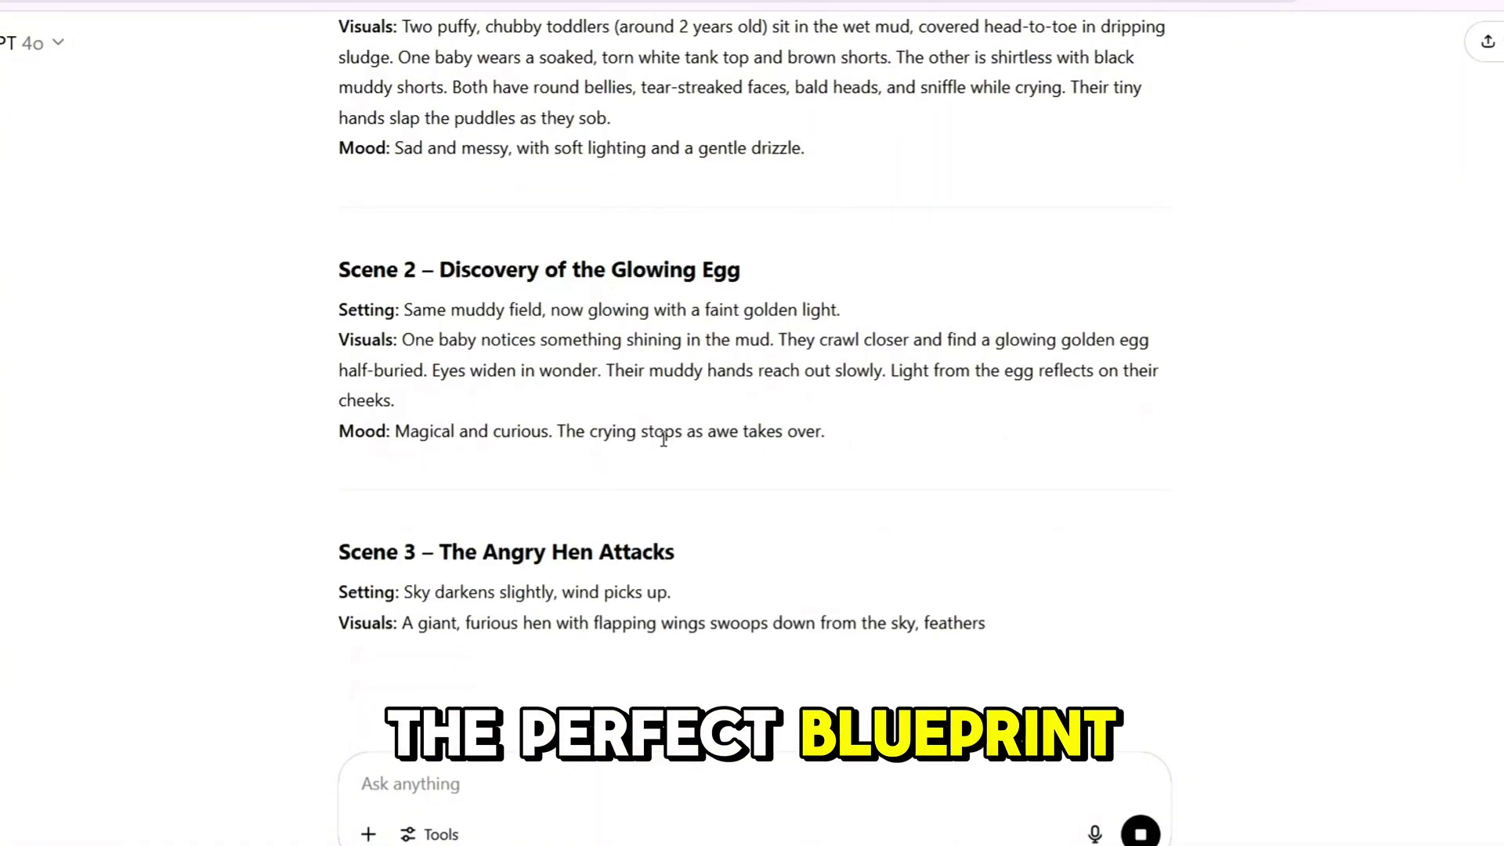
scroll(663, 439, down, 4)
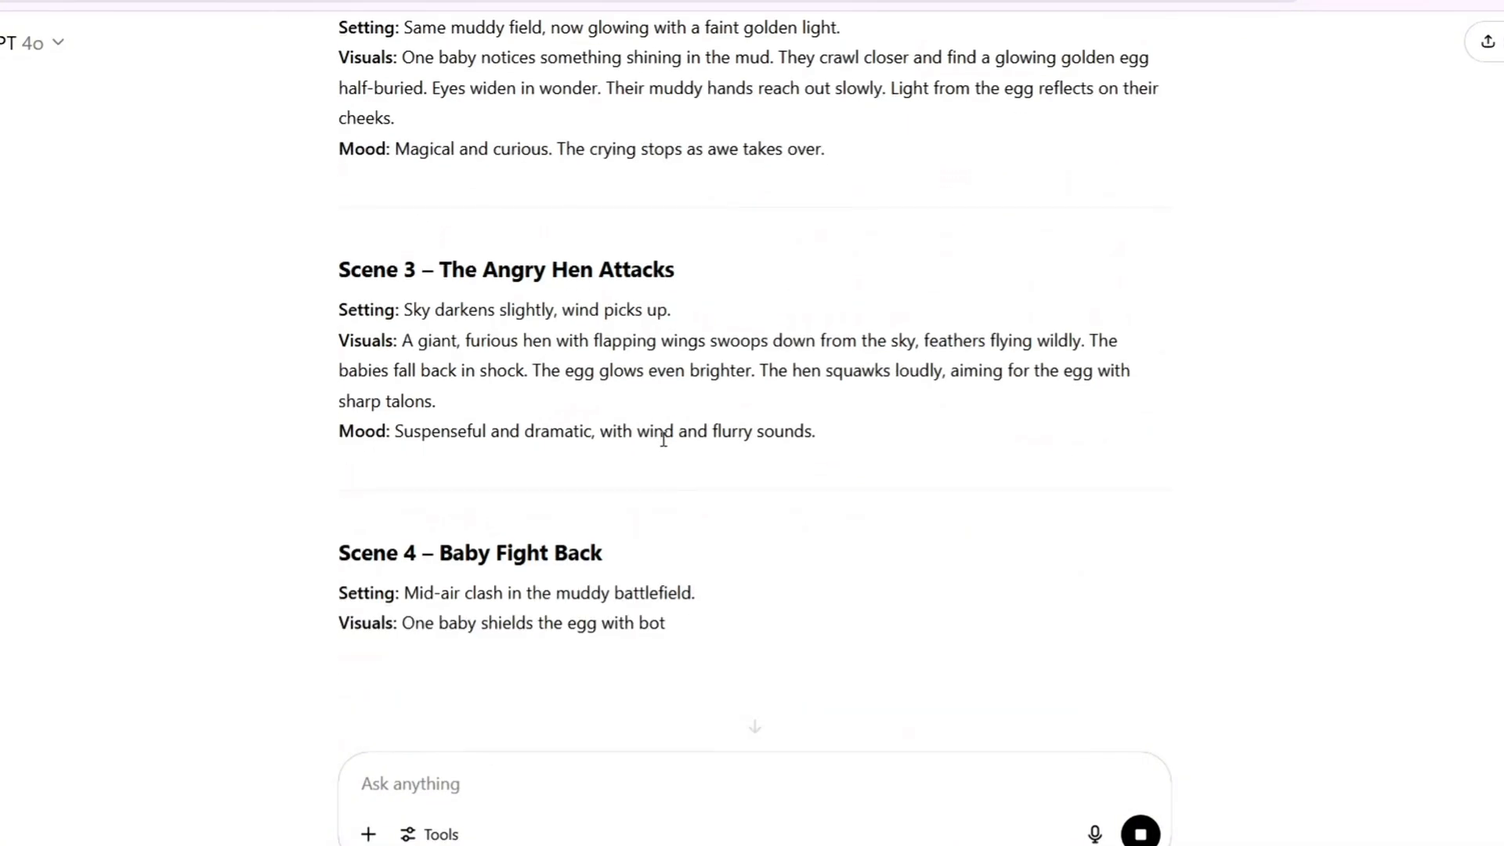
scroll(662, 443, down, 1)
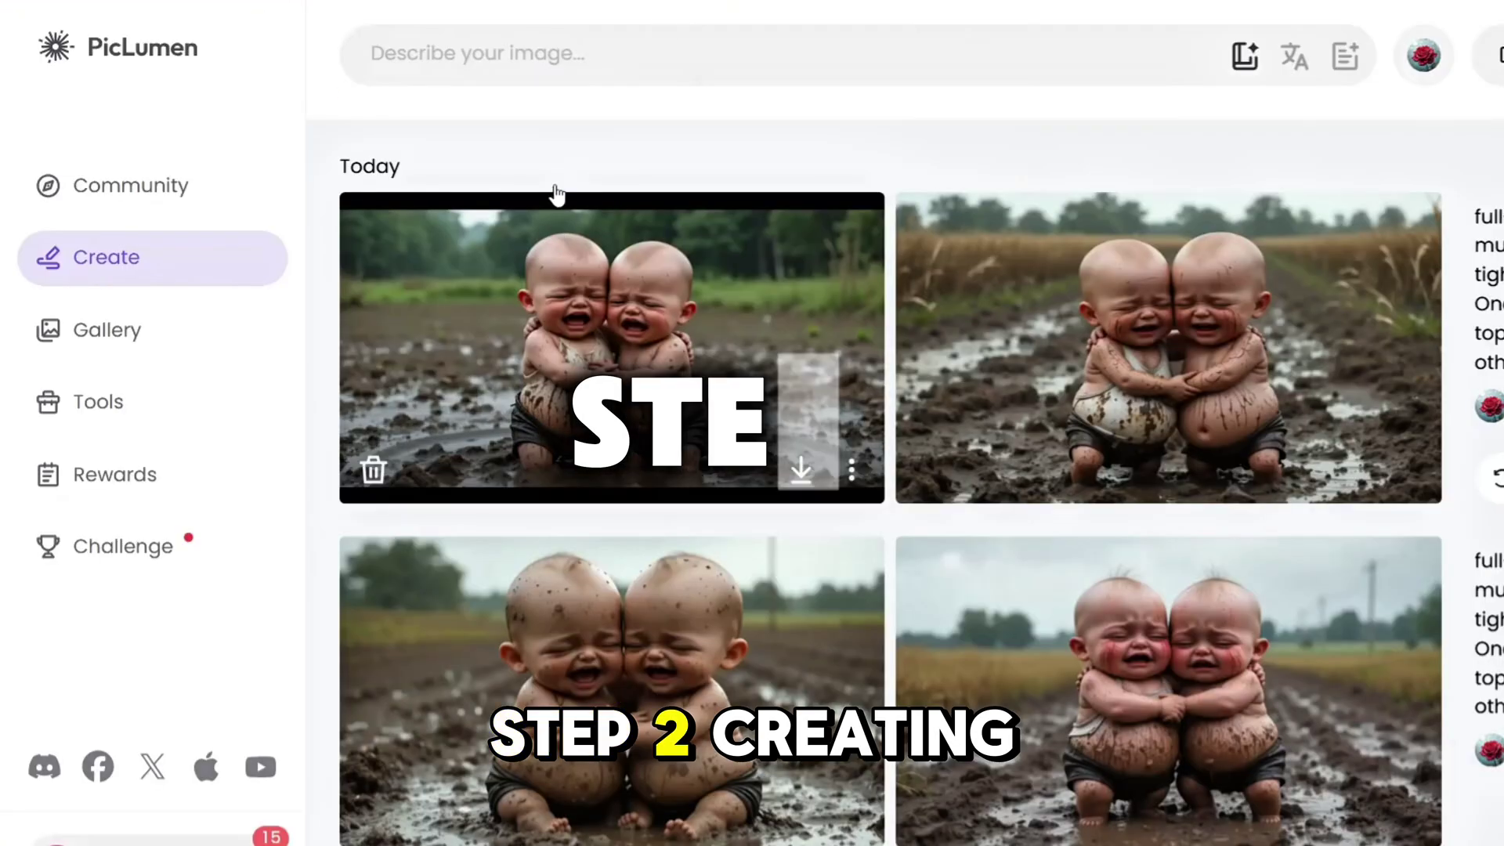
- Switch to PicLumen, set the aspect ratio and generate full-body Pixar-style 3D images of two fat muddy babies hugging and crying in a muddy farm field
click(600, 42)
text(full-body Pixar-style 3D image of two fat muddy babies, around 2 years old, hugging tightly while crying in a muddy farm field. One baby wears a torn, soaked white tank top and dark brown muddy shorts. The other is shirtless with black muddy shorts. Both have big round bellies, puffy tear-streaked cheeks, short chubby legs, soft bald heads, and are fully covered in dripping wet mud from face to feet. Their clothes cling to their skin. Soft overcast lighting, cinematic emotional tone, AI-generated cartoon realism, highly expressive faces)
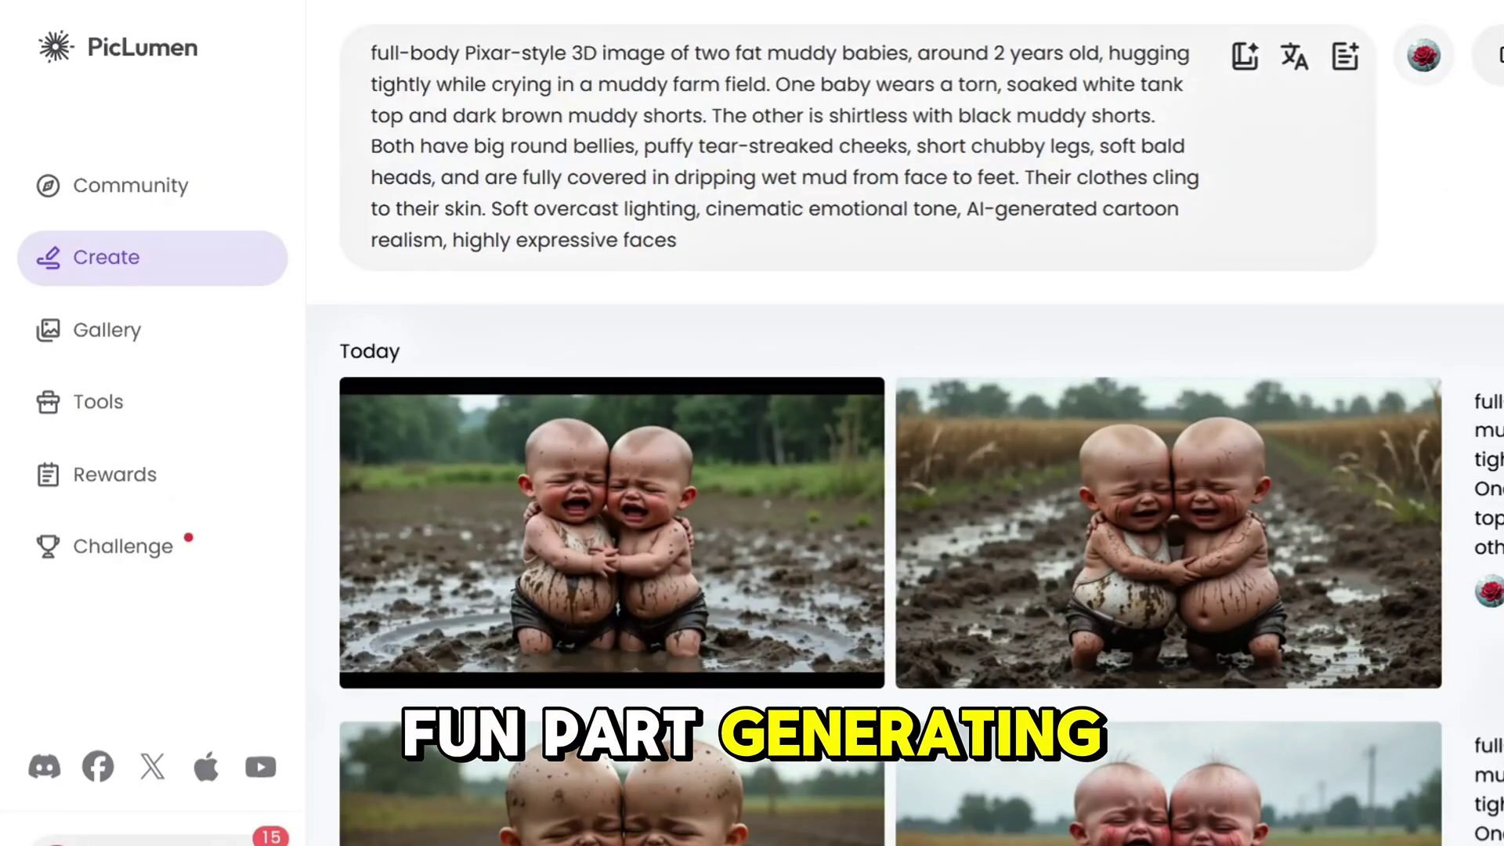
click(1494, 55)
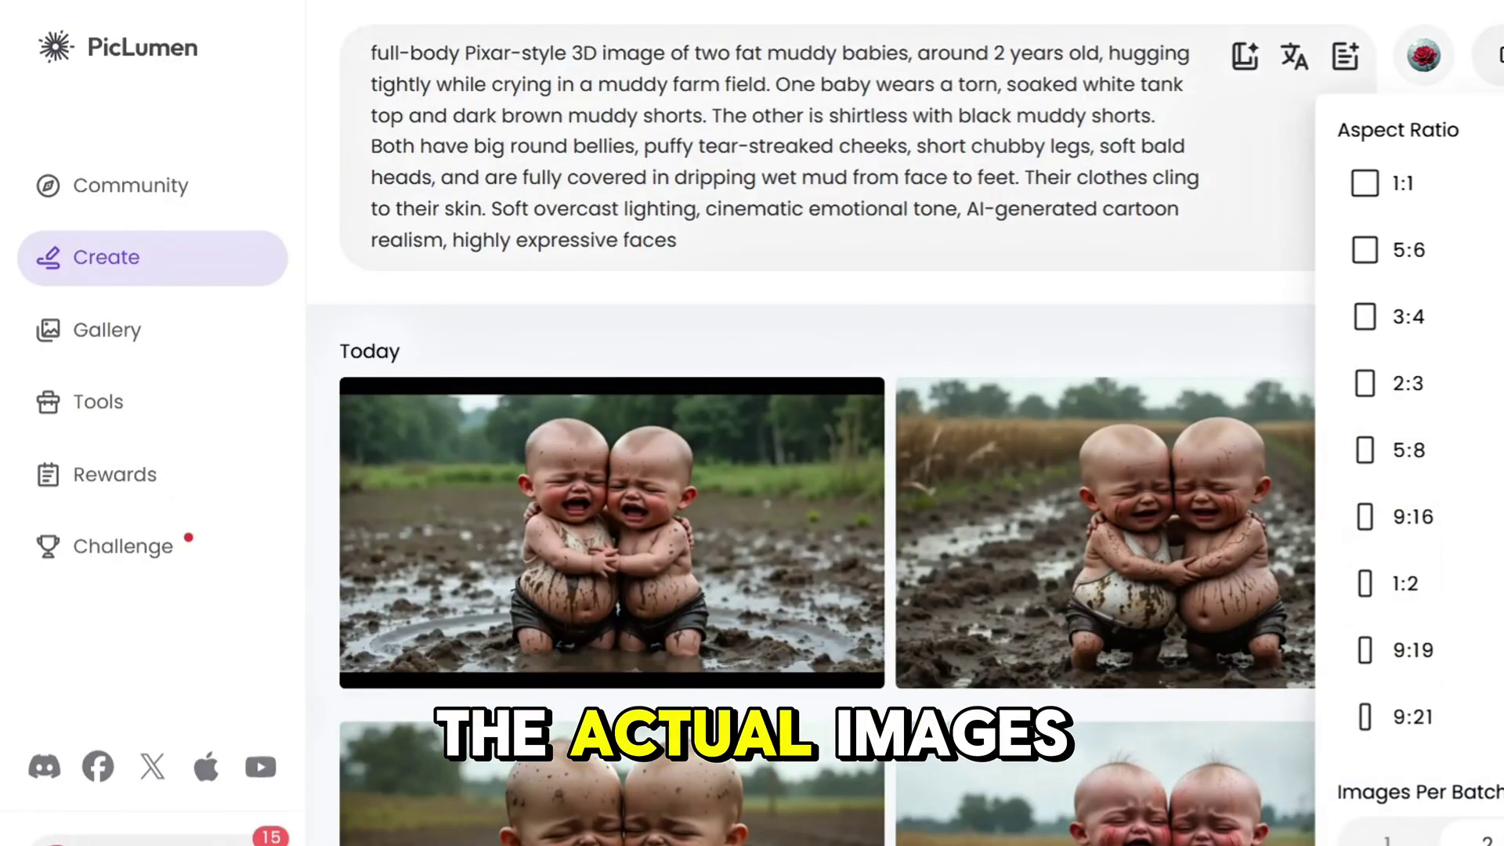
click(1500, 517)
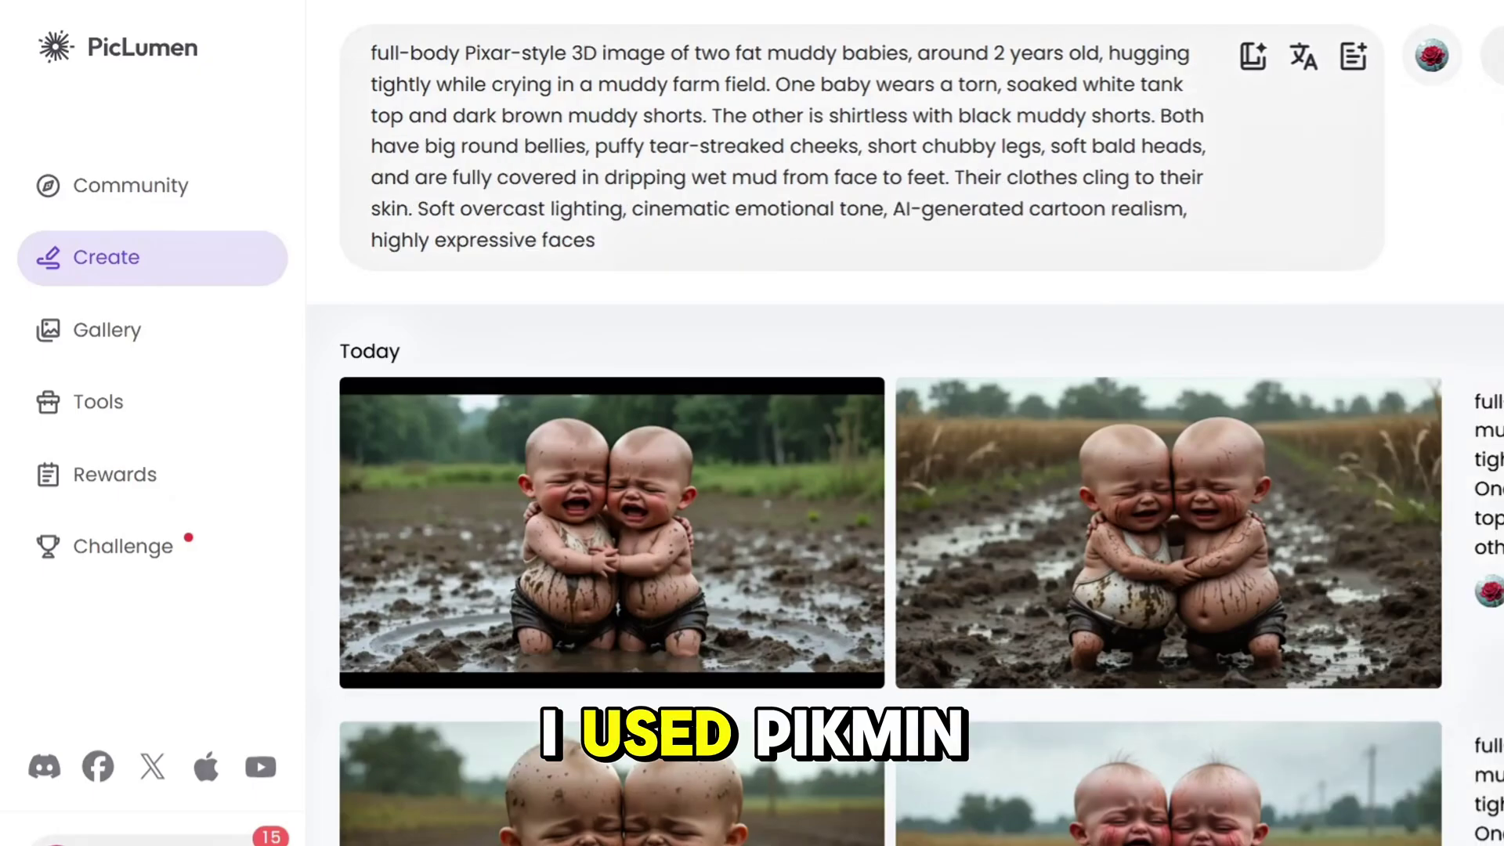
key(Return)
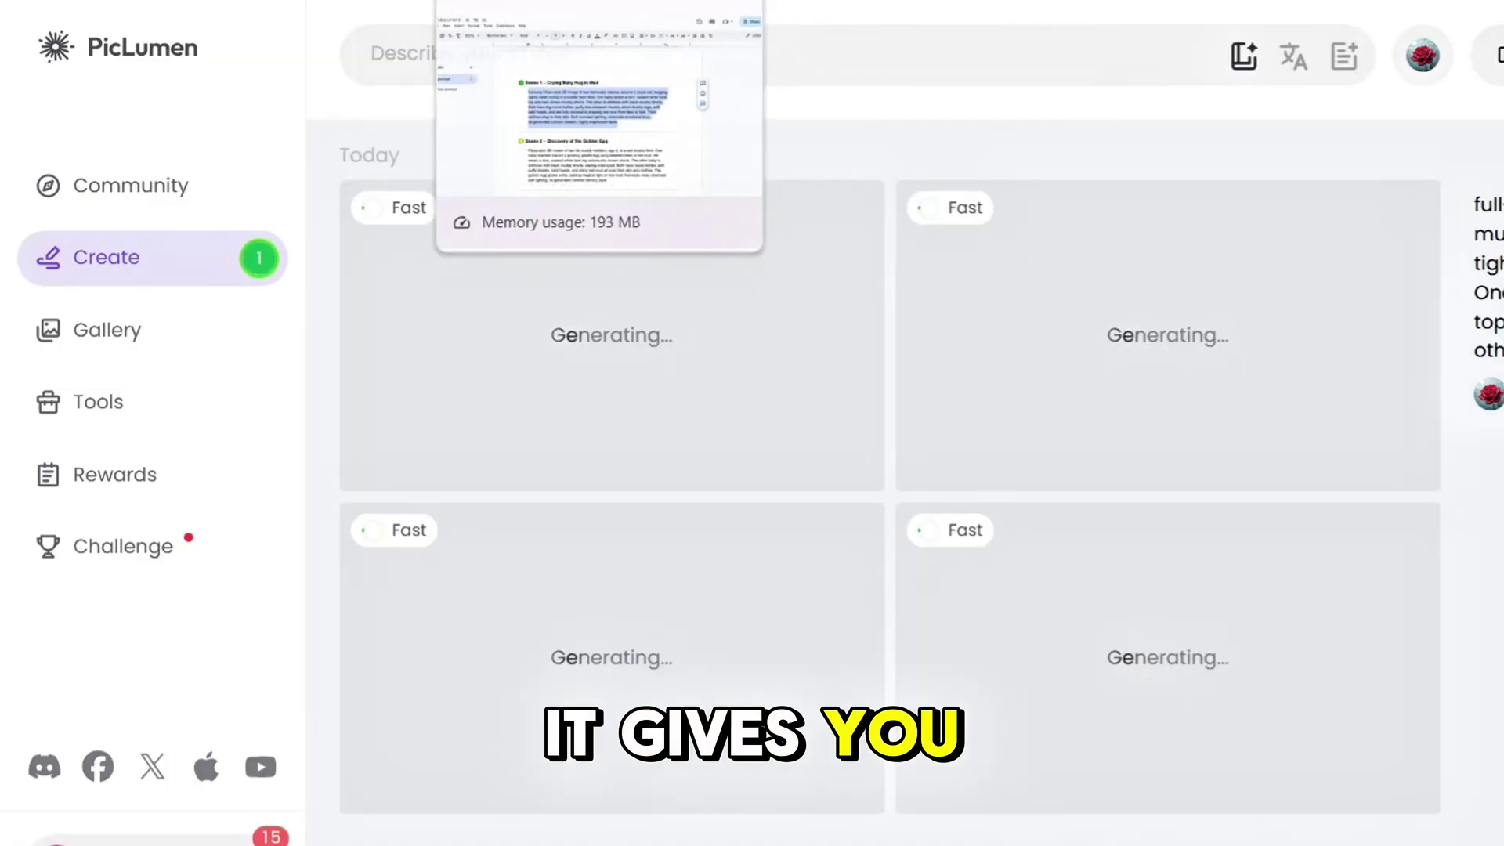
- Generate two images from the document's scene 2 prompt, a Pixar-style 3D render of two muddy toddlers with one reaching toward a glowing golden egg
click(510, 1)
scroll(664, 492, down, 2)
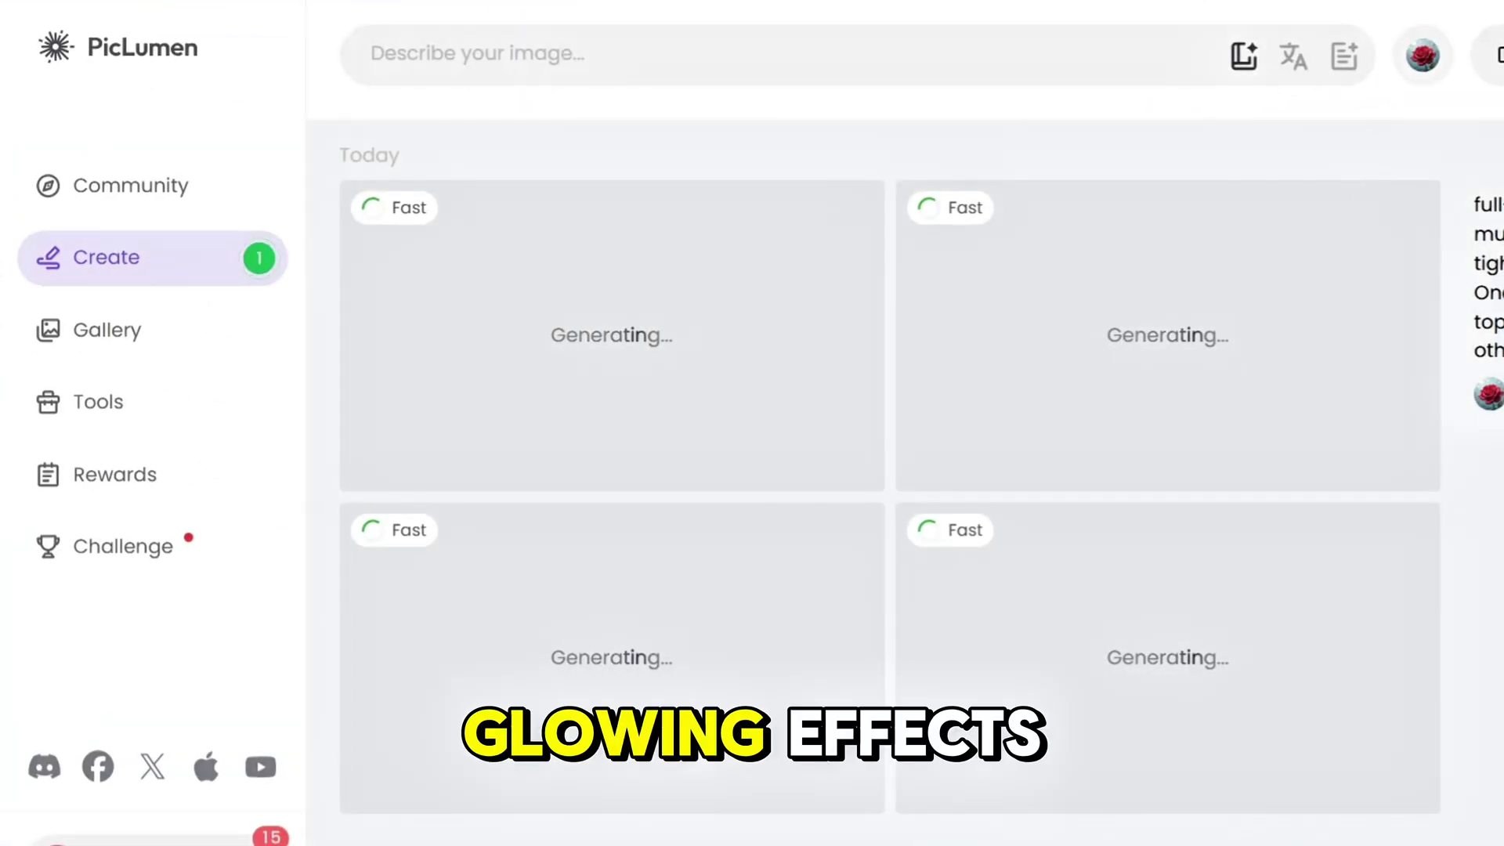
click(938, 55)
text(Pixar-style 3D render of two fat muddy toddlers, age 2, in a wet muddy field. One baby reaches toward a glowing golden egg lying between them in the mud. He wears a torn, soaked white tank top and muddy brown shorts. The other baby is shirtless with black muddy shorts, staring wide-eyed. Both have round bellies, soft puffy cheeks, bald heads, and shiny wet mud all over their skin and clothes. The golden egg glows softly, casting magical light on the mud. Full-body view, cinematic soft lighting, AI-generated cartoon fantasy style)
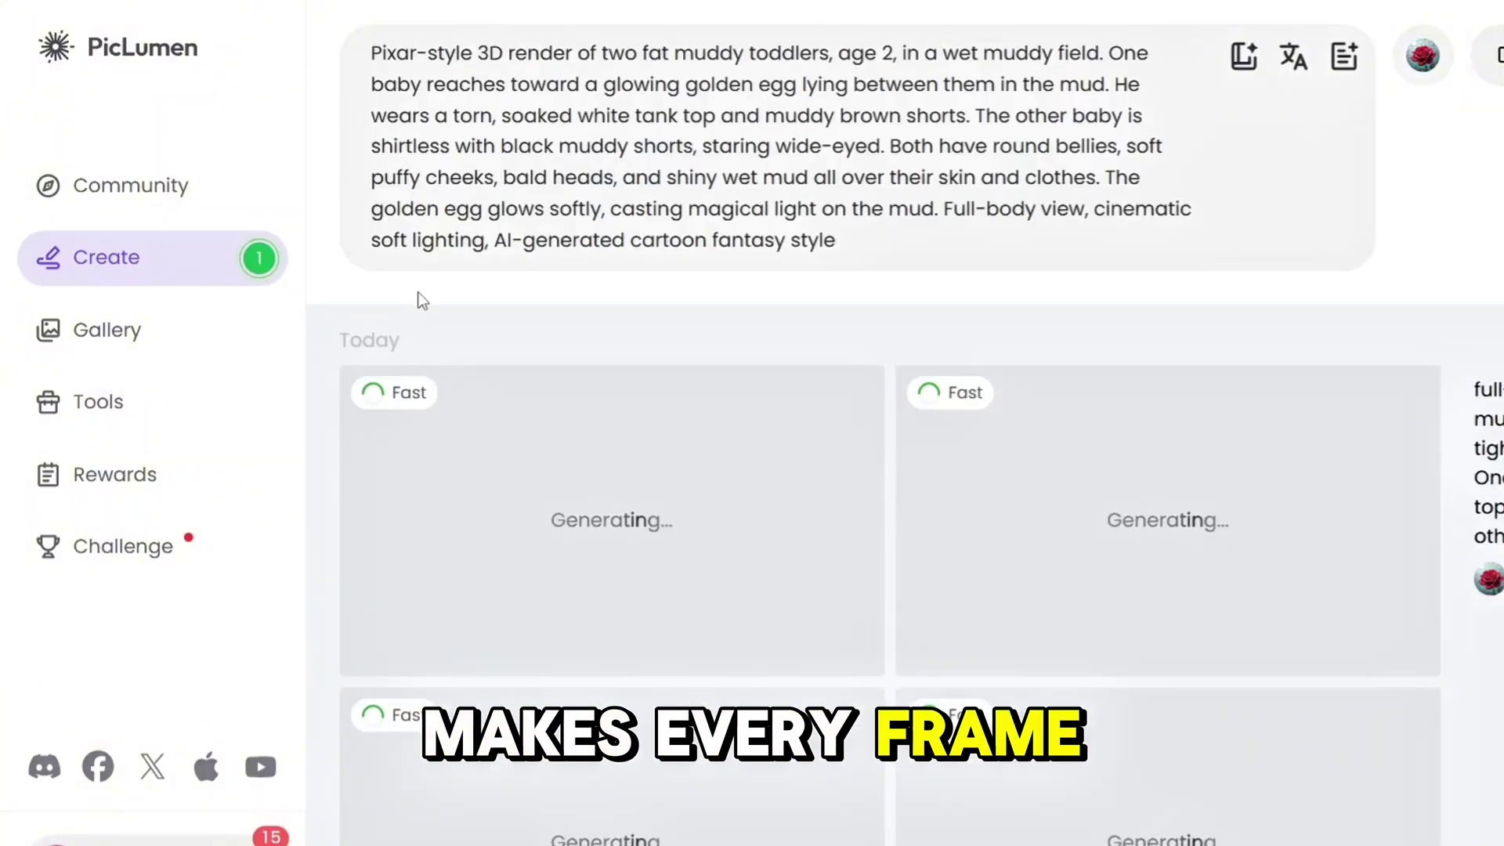
scroll(620, 419, up, 1)
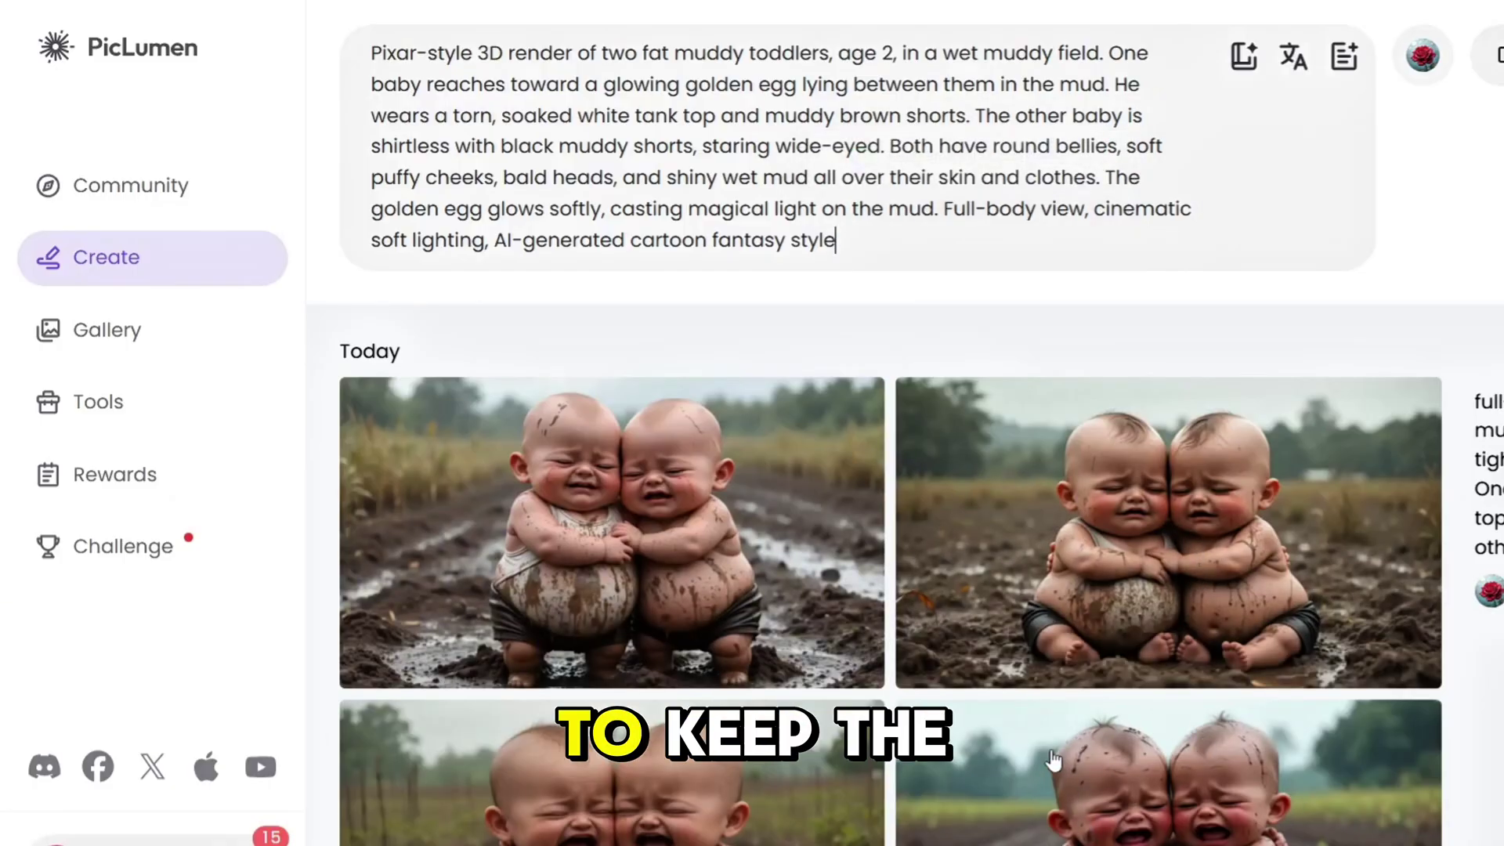
click(1499, 55)
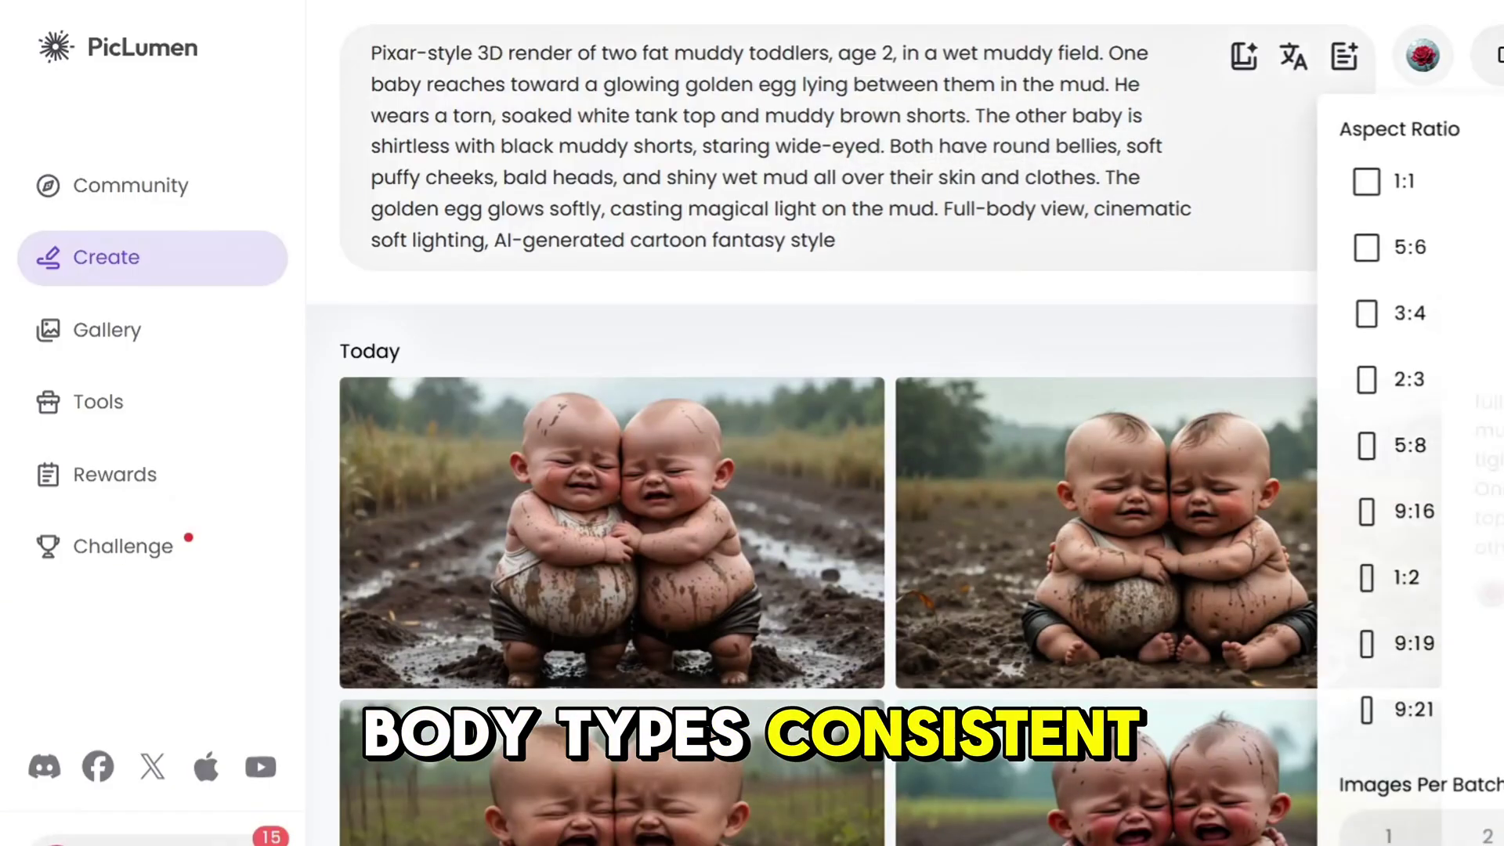
key(Escape)
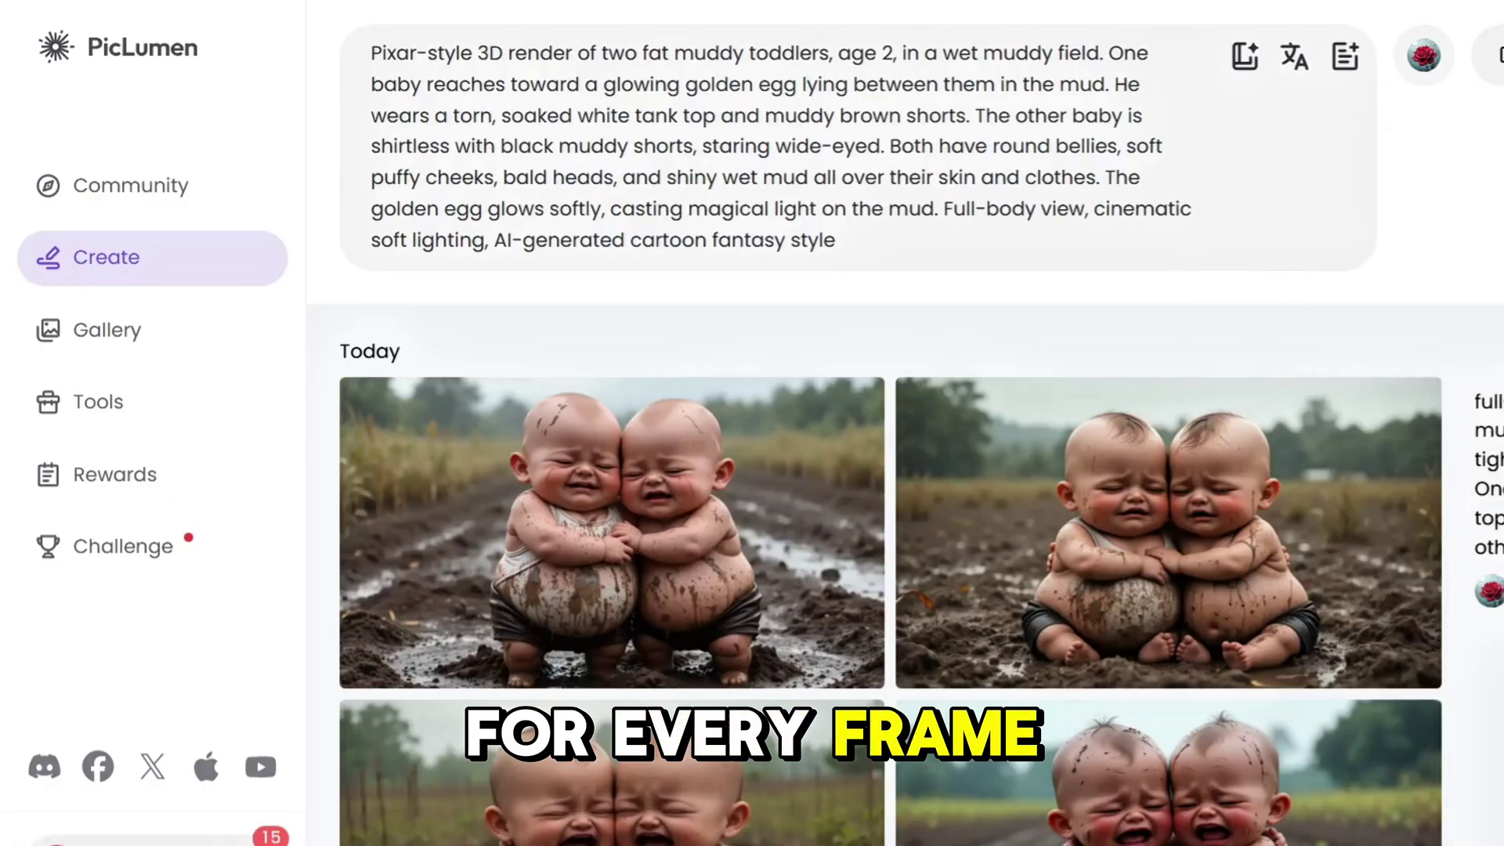
scroll(950, 608, down, 1)
scroll(950, 608, up, 1)
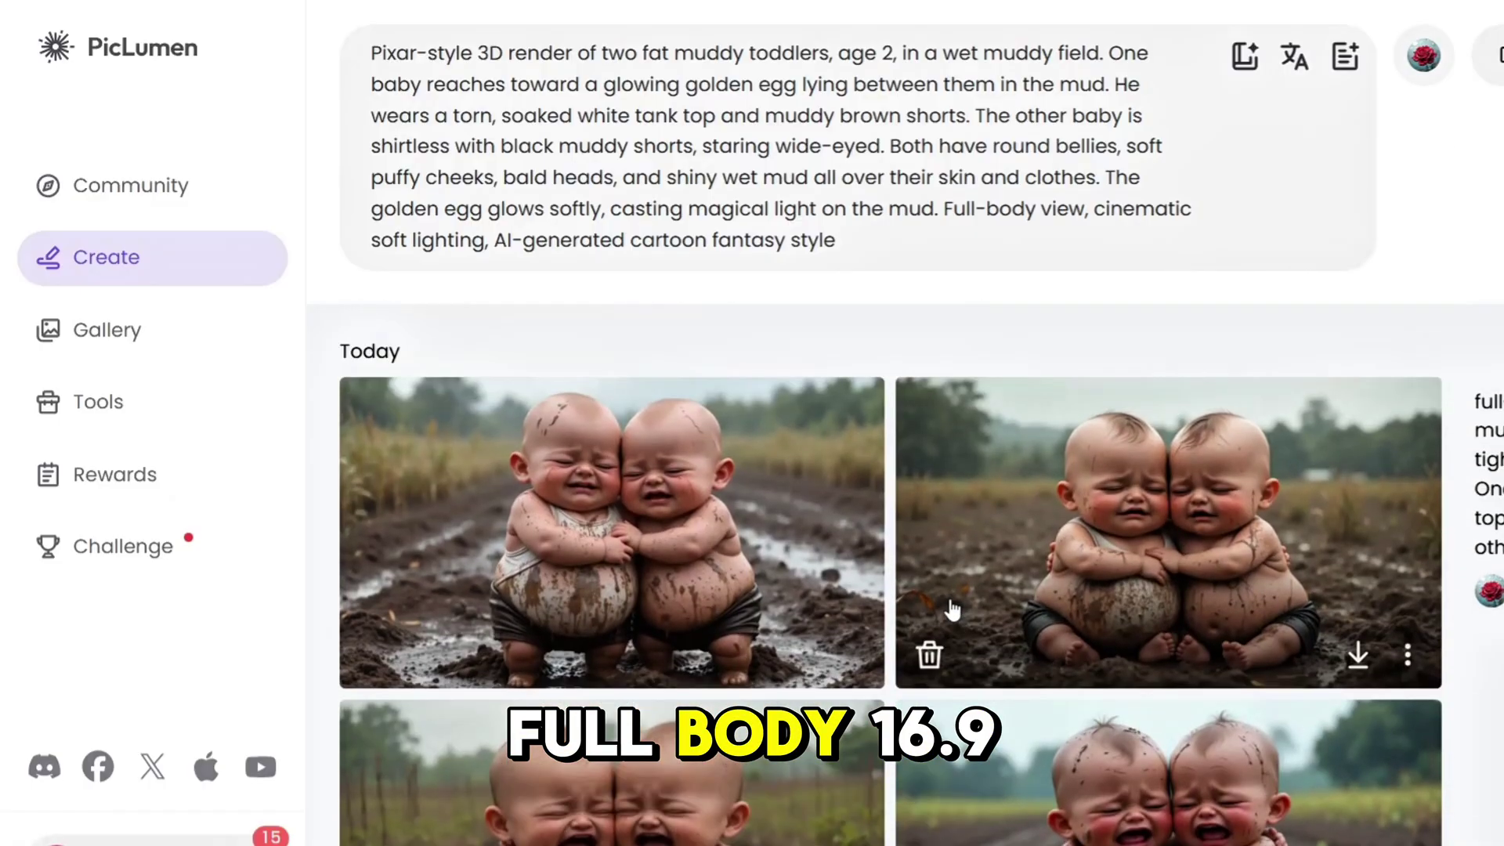
key(Return)
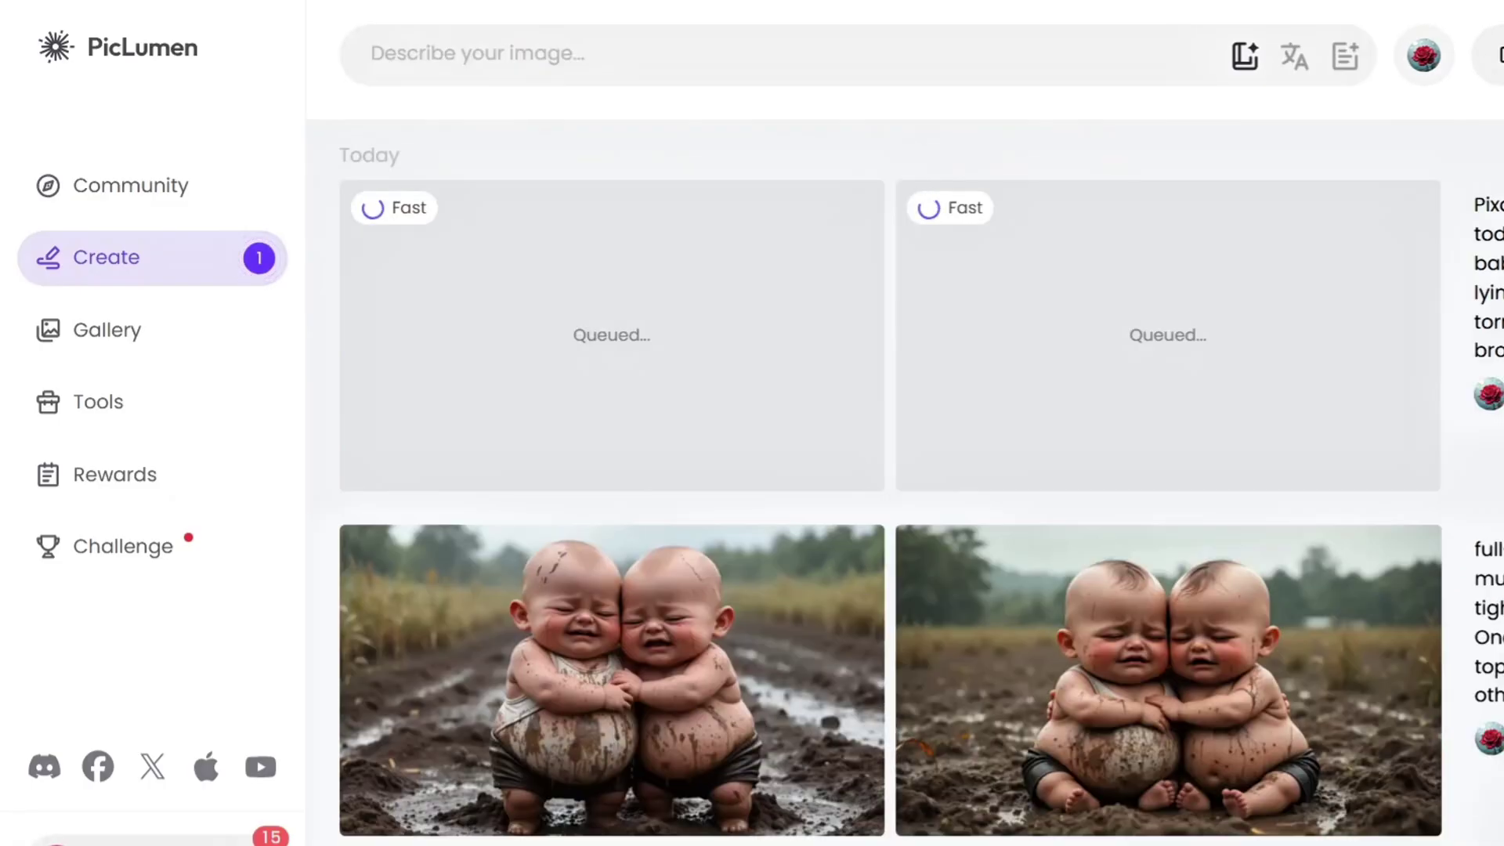
- Generate Pixar-style 3D images of a fierce red-brown hen flying aggressively toward two muddy babies holding a glowing golden egg
text(Pixar-style 3D image of a fierce red-brown hen flying aggressively toward two muddy fat babies, age 2, standing close together in a muddy field. One wears a soaked torn white tank top and muddy shorts, the other shirtless with black muddy shorts. Both have exaggerated round bellies, red wet cheeks, puffy teary eyes, and are dripping with thick mud. The hen’s wings are spread, beak open in a loud squawk. Feathers fly. The babies hold a glowing golden egg. Dramatic cinematic lighting, full-body character shot, AI-generated tension-filled cartoon frame)
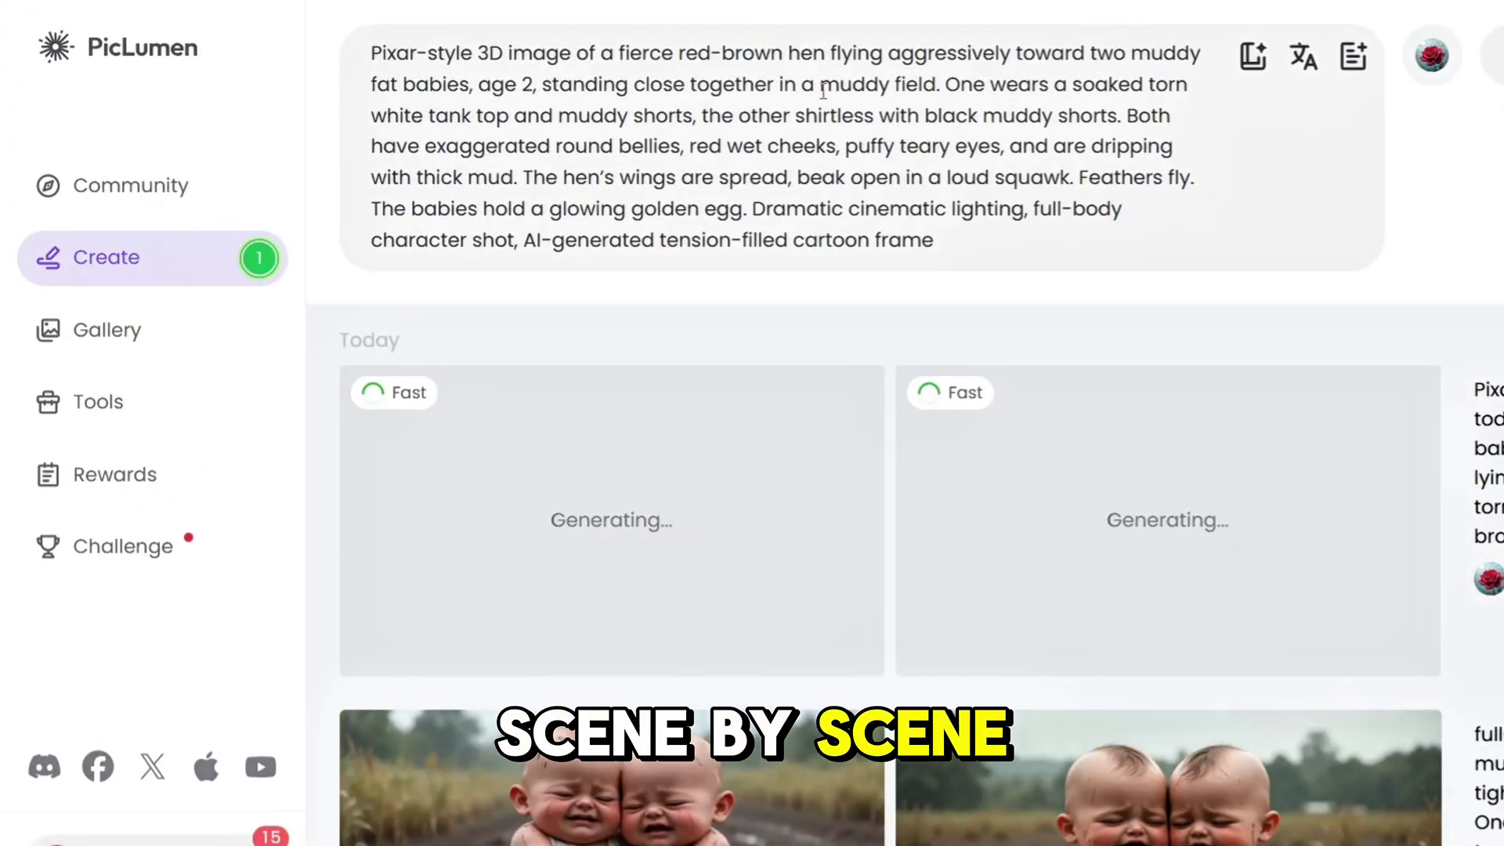
key(Return)
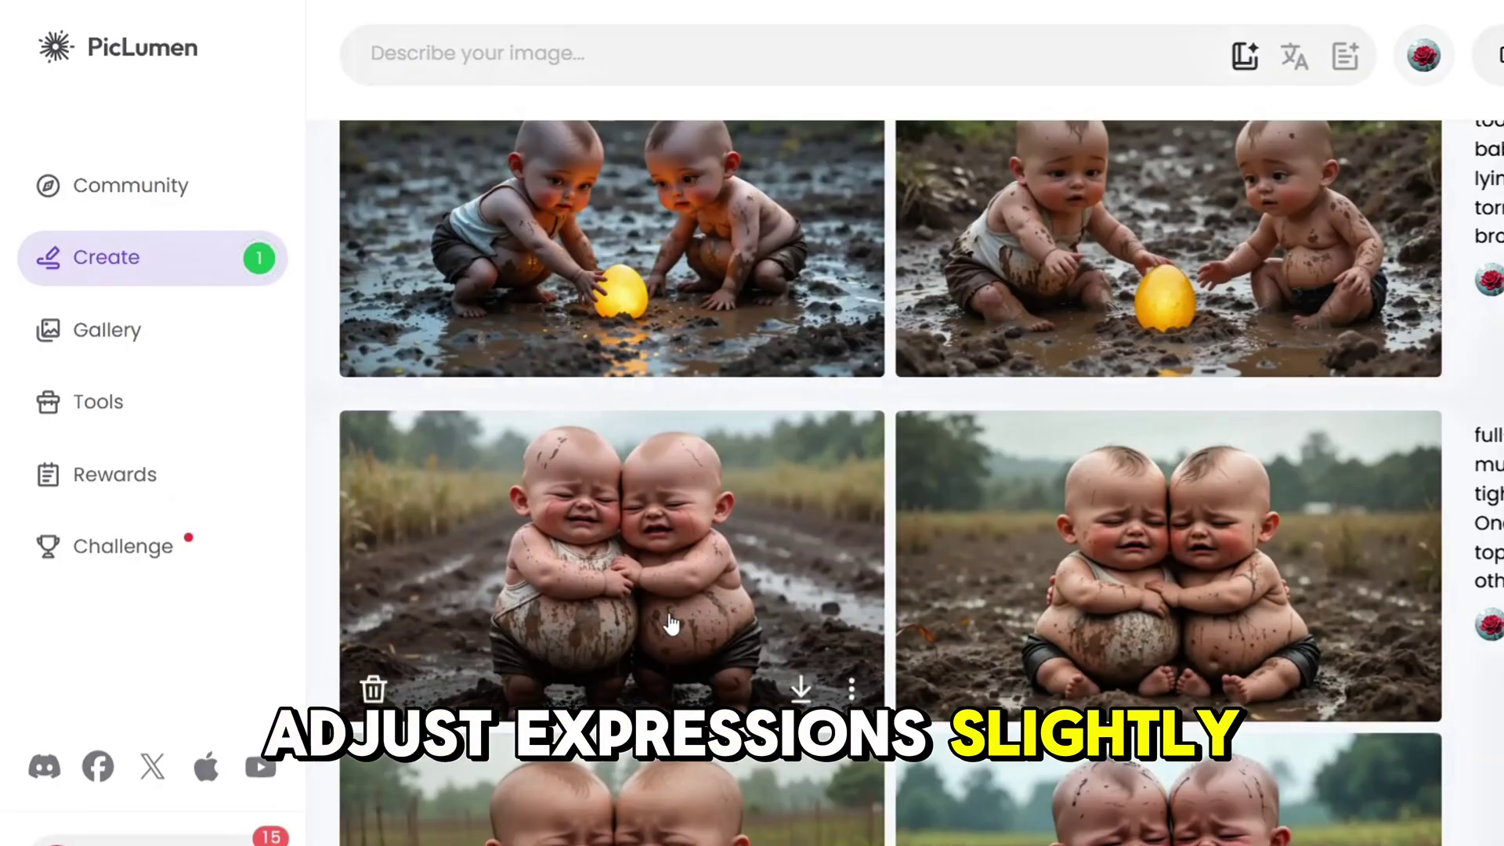
- Download the first image of the crying babies hugging and the second image of the babies with the glowing egg
click(800, 689)
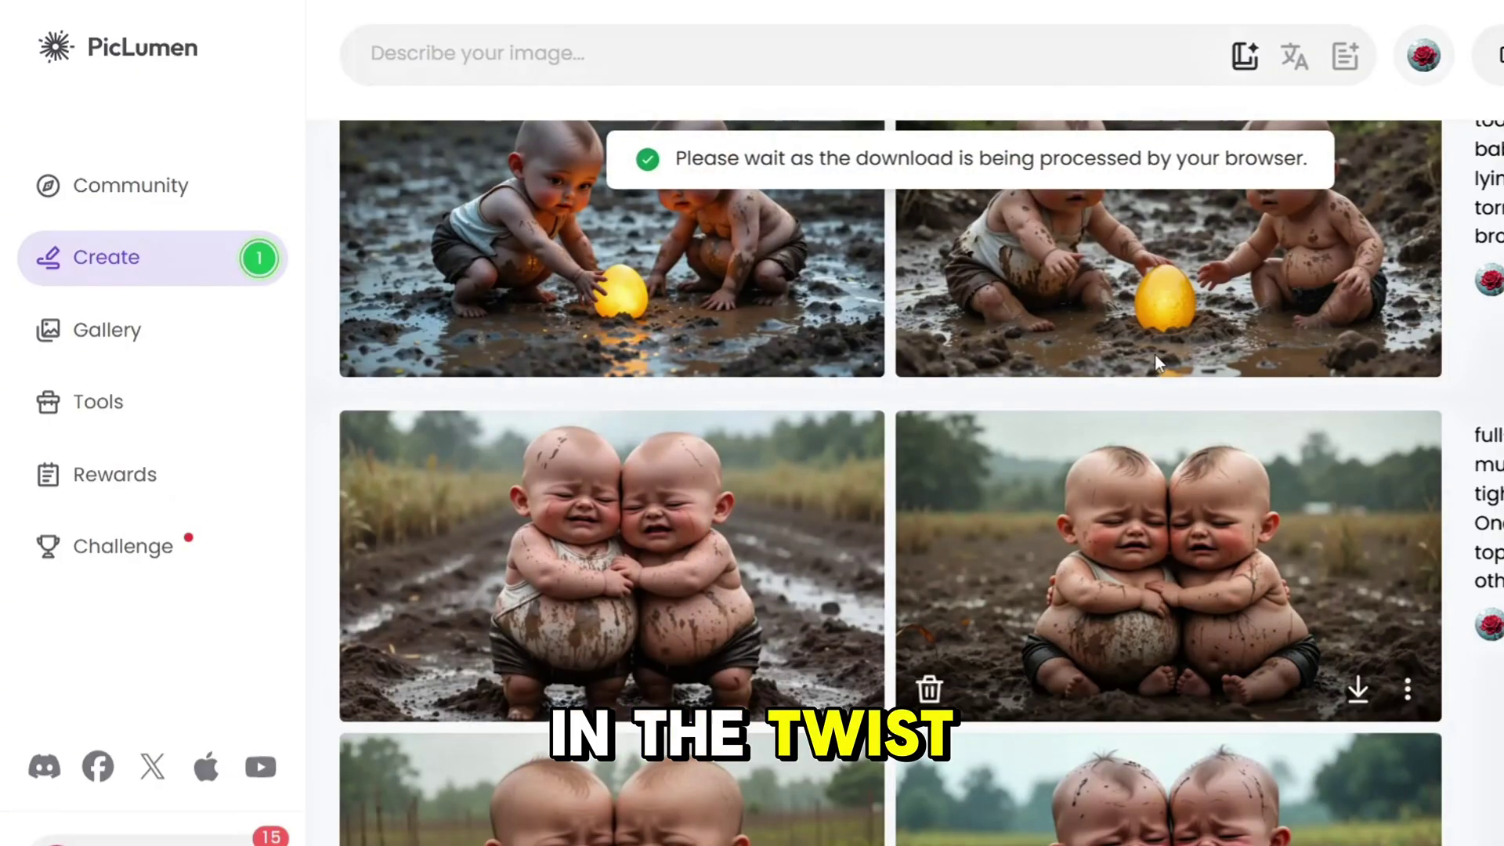
scroll(1157, 362, up, 2)
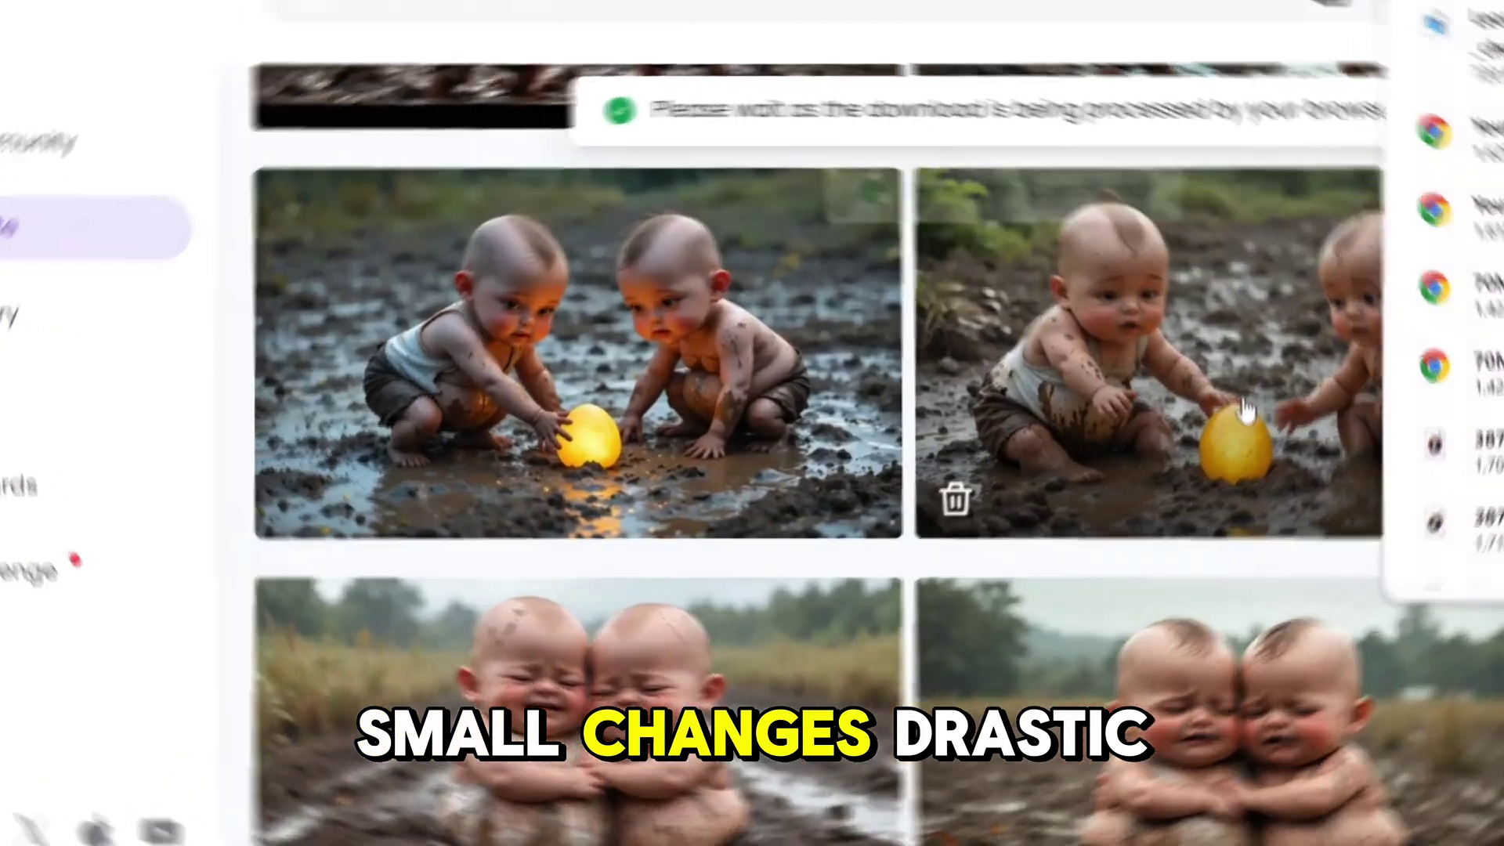
scroll(1309, 362, up, 6)
click(1359, 470)
scroll(1220, 391, up, 3)
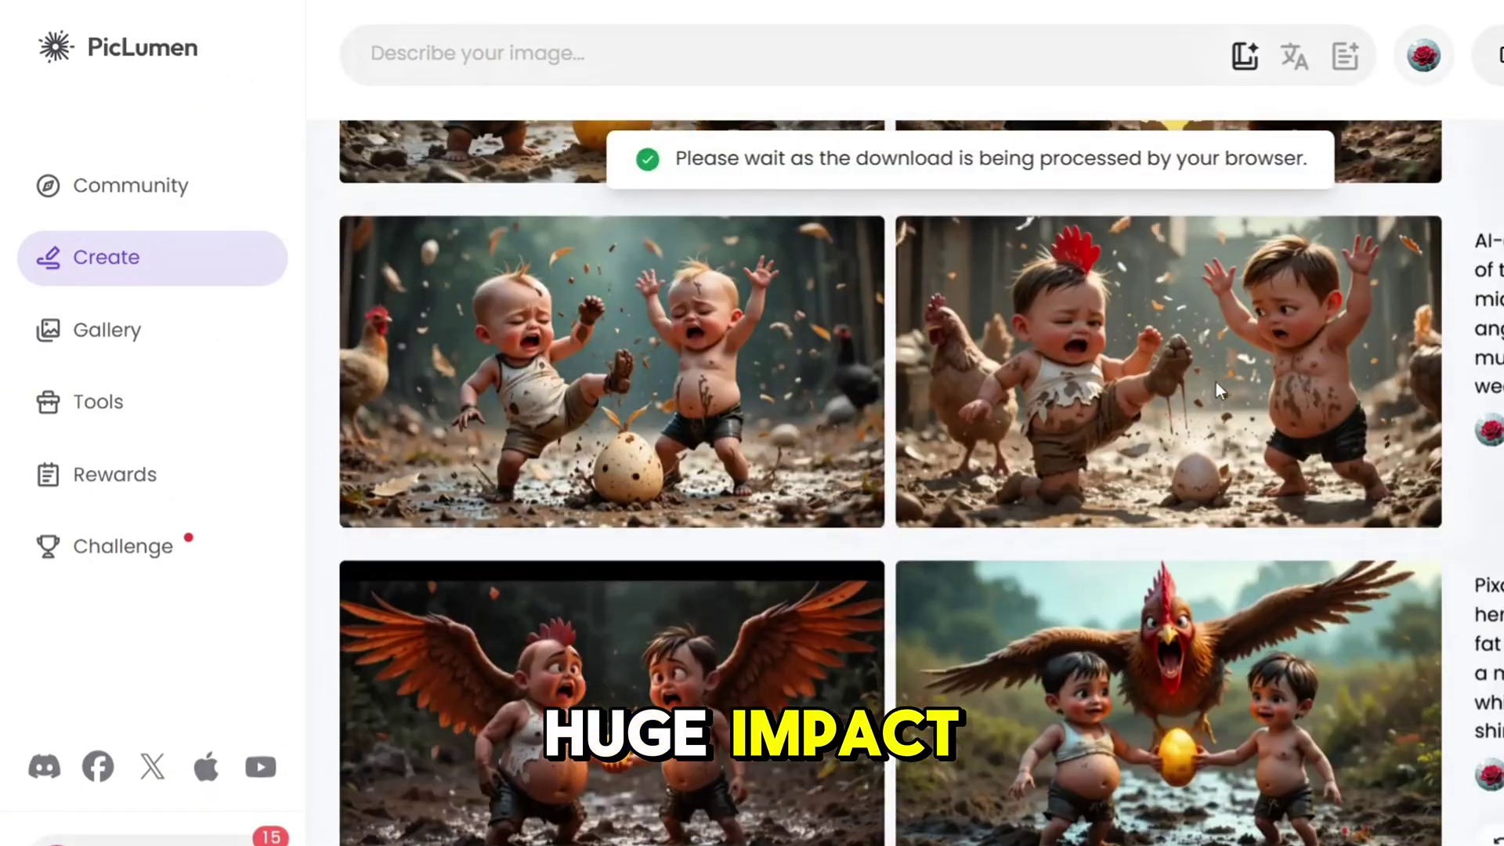
- Download the first image of the kicking baby and both images of the babies with the cracked glowing egg
click(796, 493)
scroll(796, 493, up, 3)
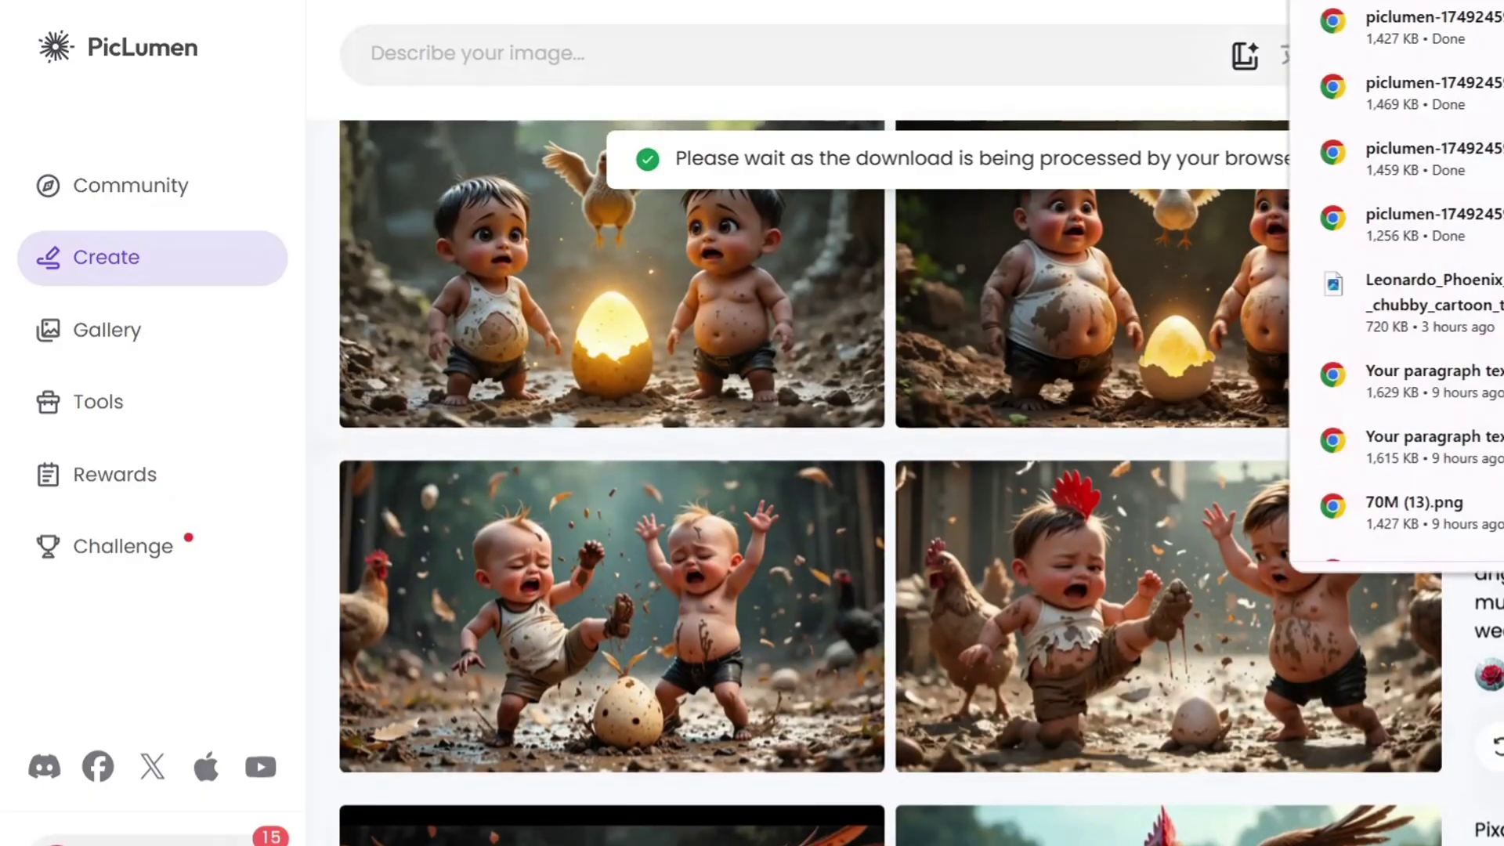
scroll(1174, 391, up, 1)
click(801, 467)
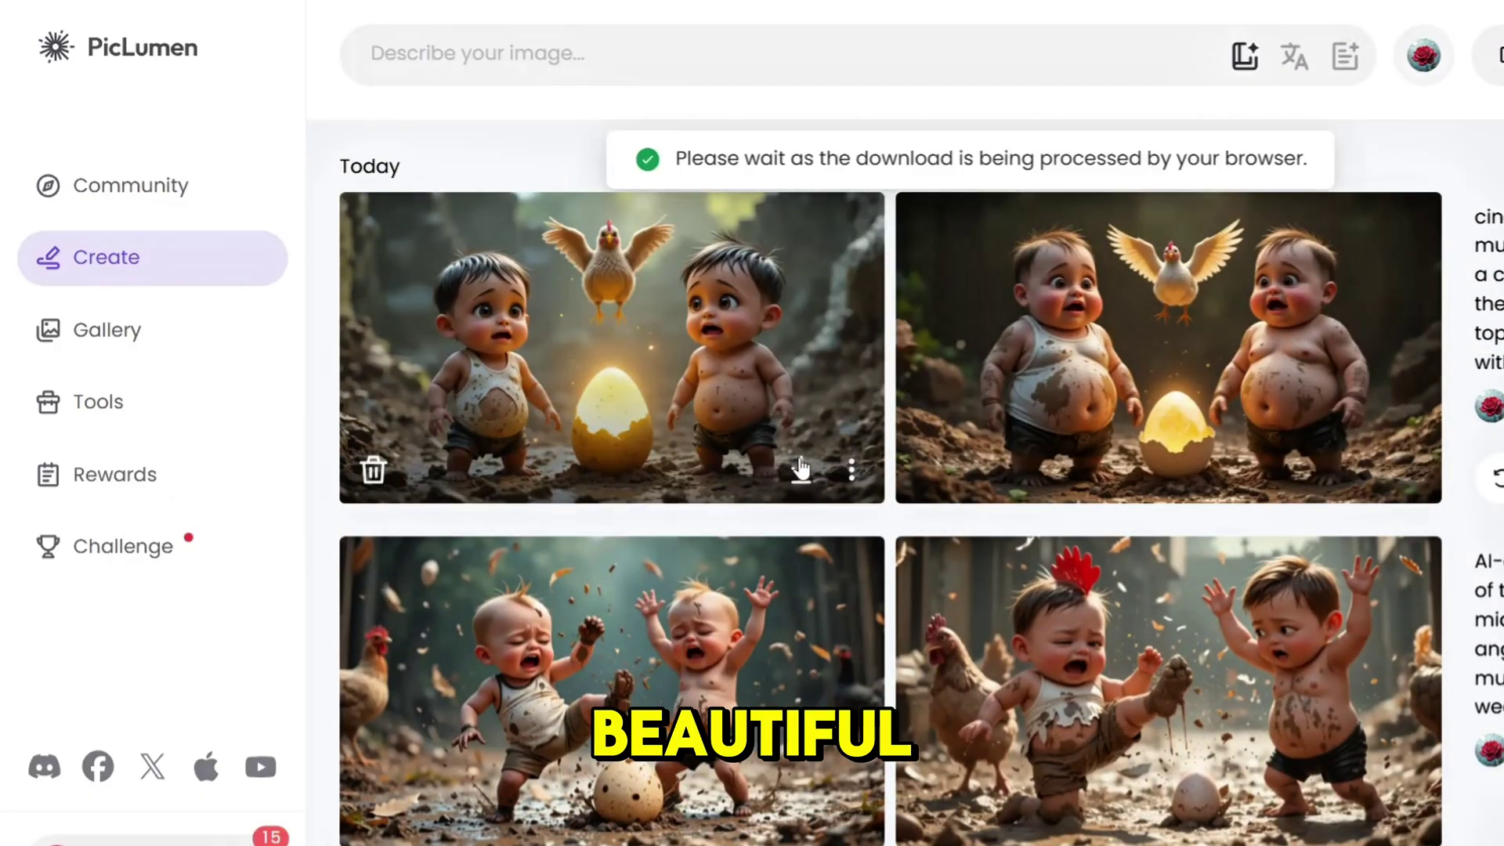
click(1357, 470)
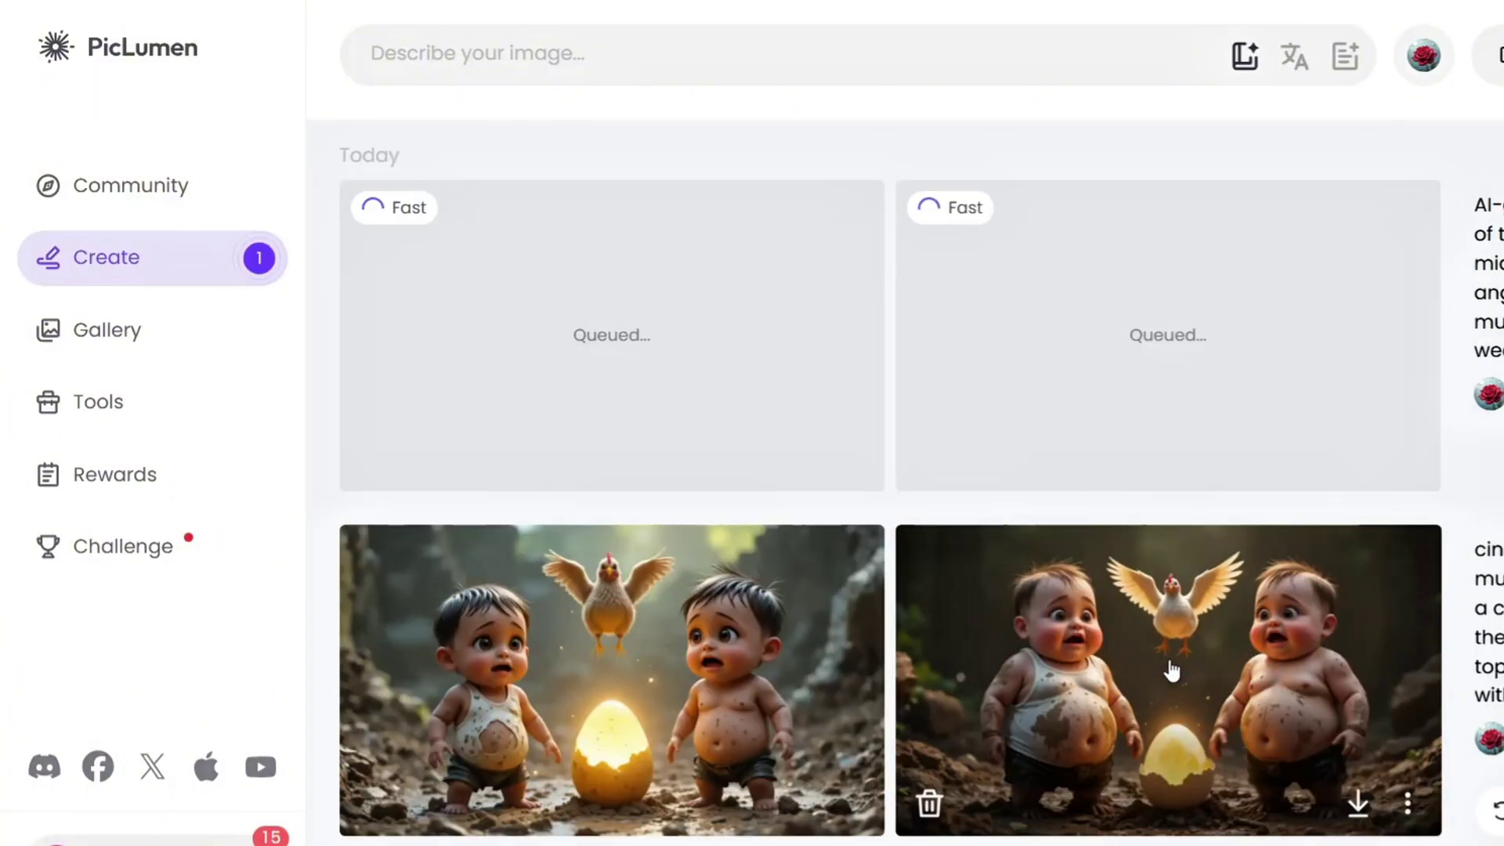
scroll(1285, 825, down, 8)
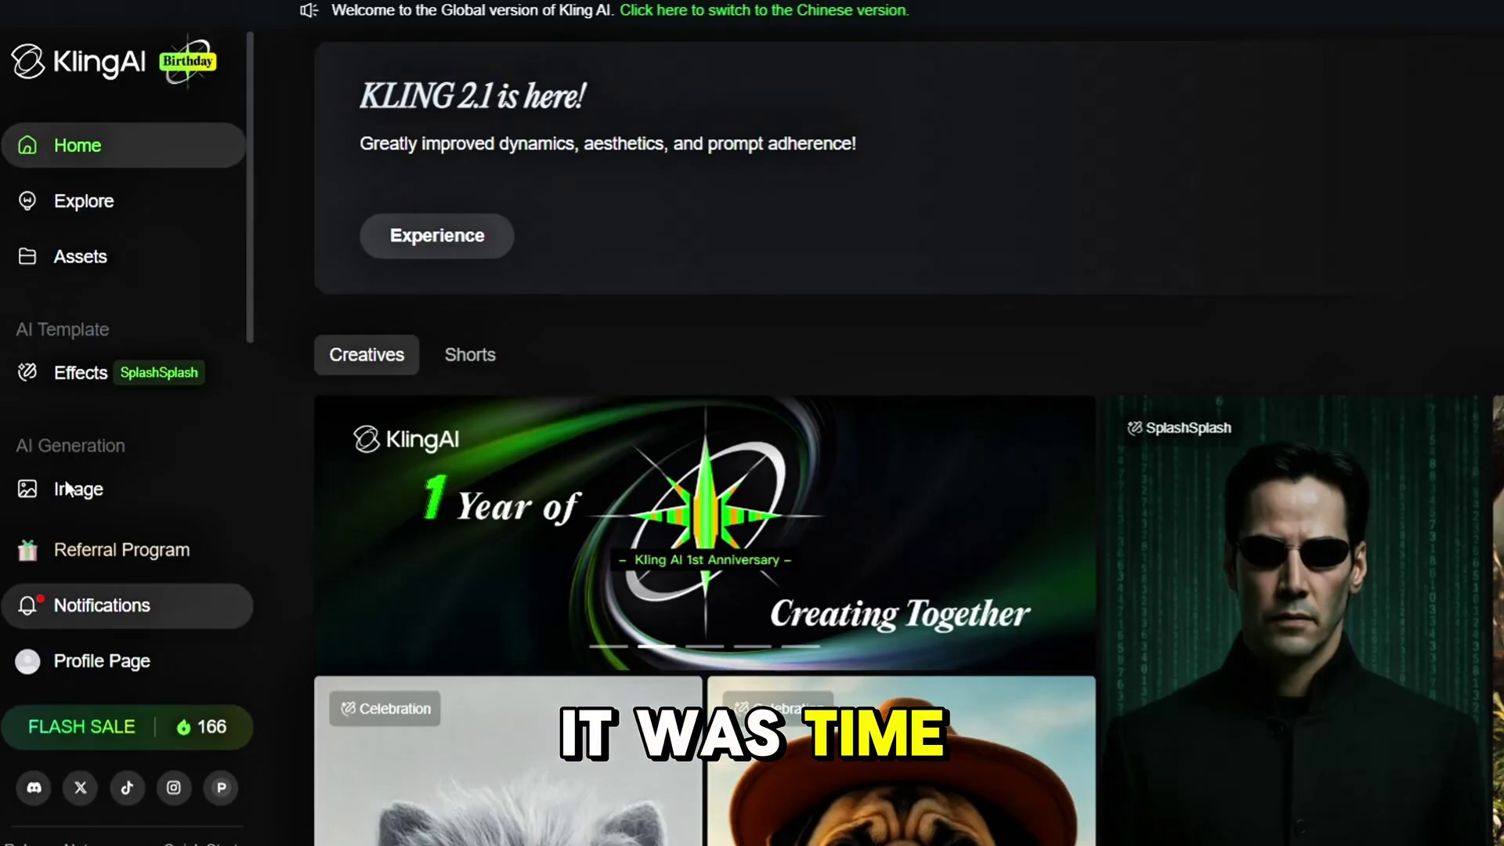
- Switch to Kling AI, open its video generation page and dismiss the notice about DeepSeek image input
scroll(118, 388, down, 3)
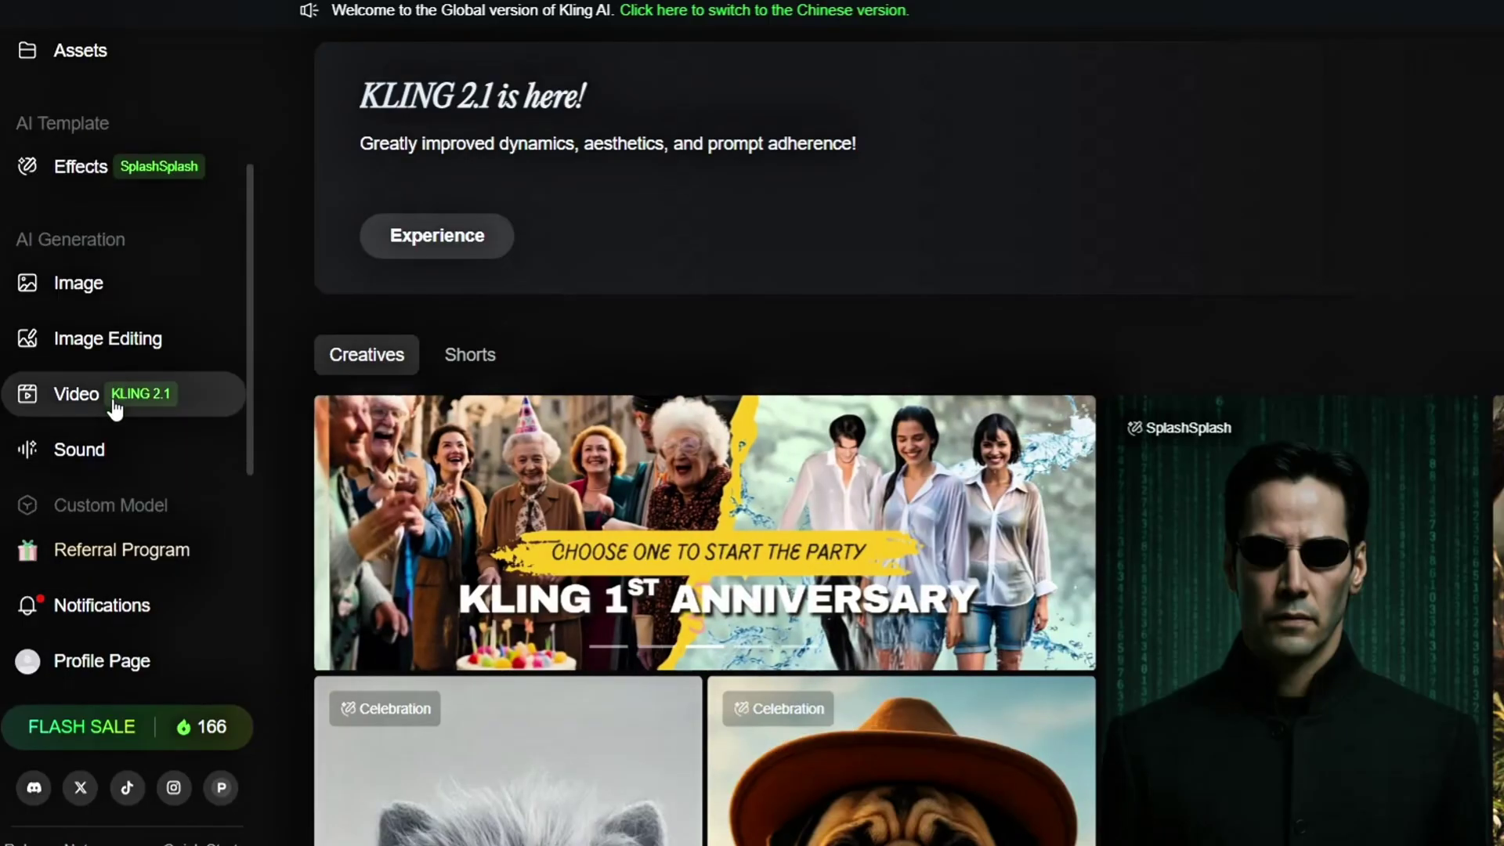
click(114, 408)
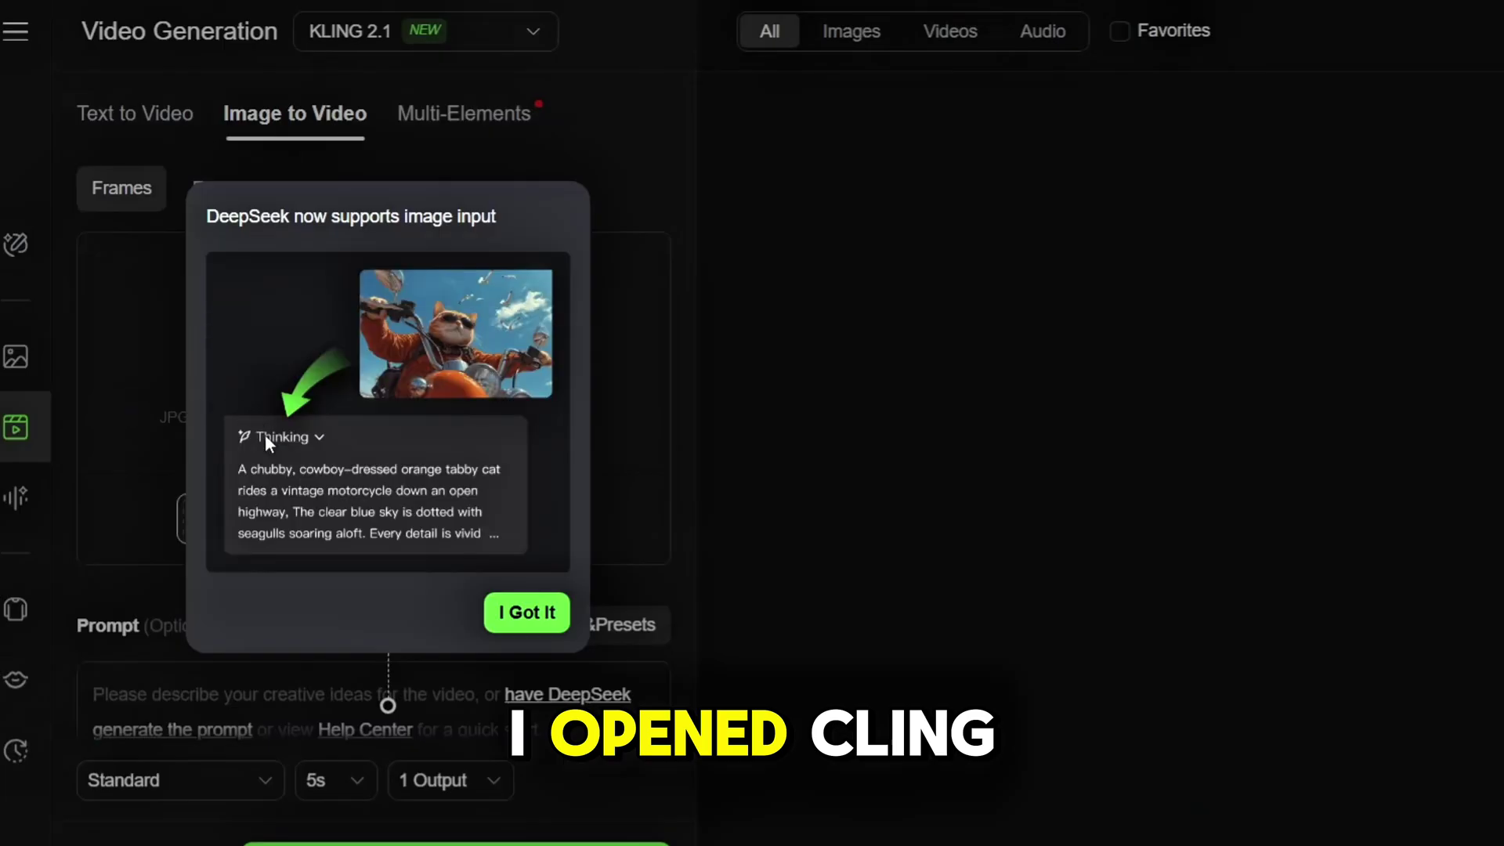
click(548, 616)
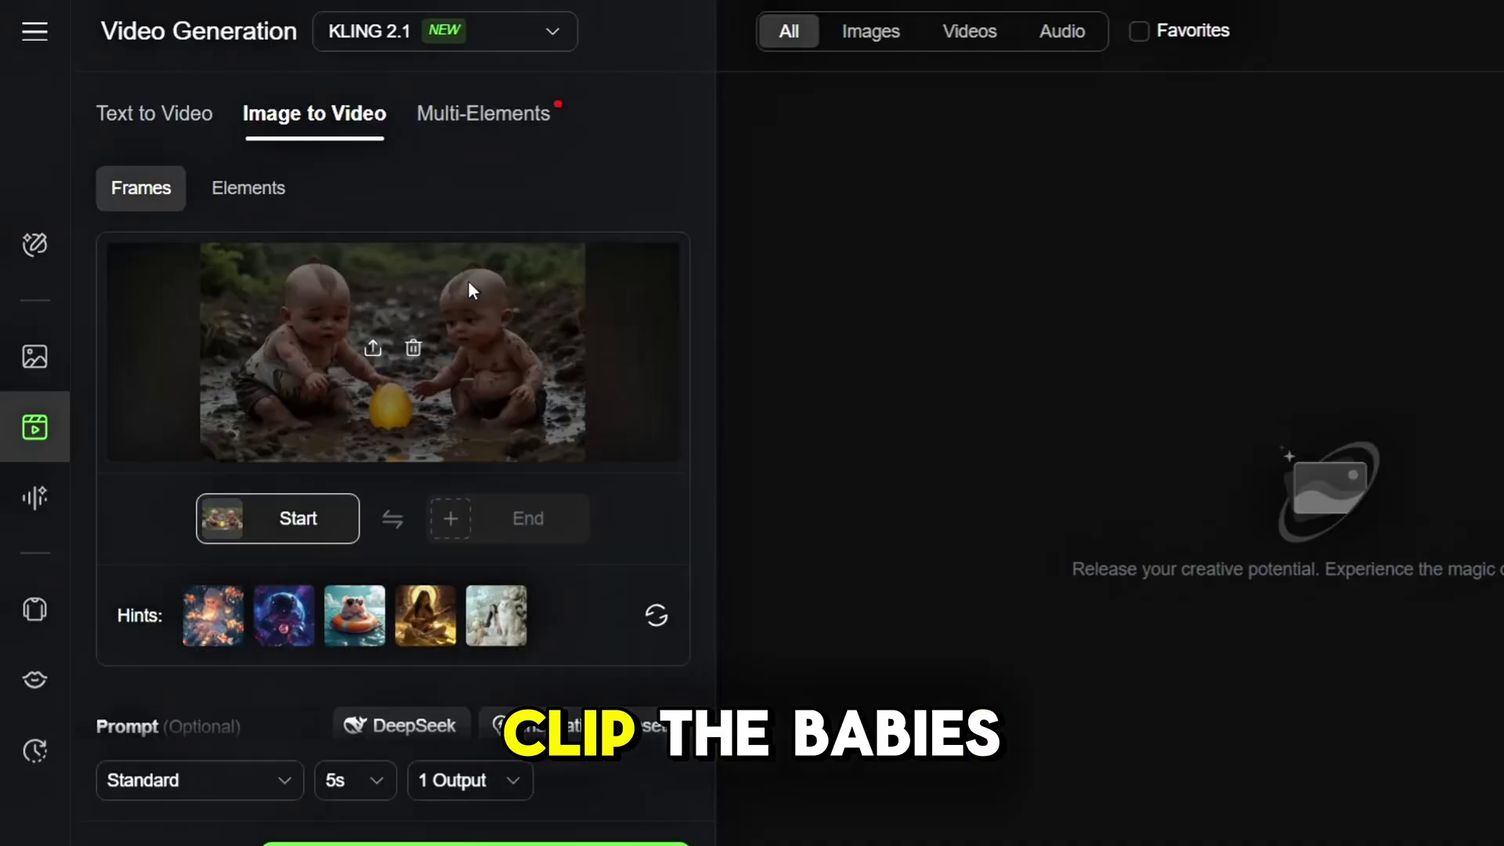
- Replace the start frame with the image of the hugging crying babies and add the prompt describing them sobbing in a muddy field
click(413, 349)
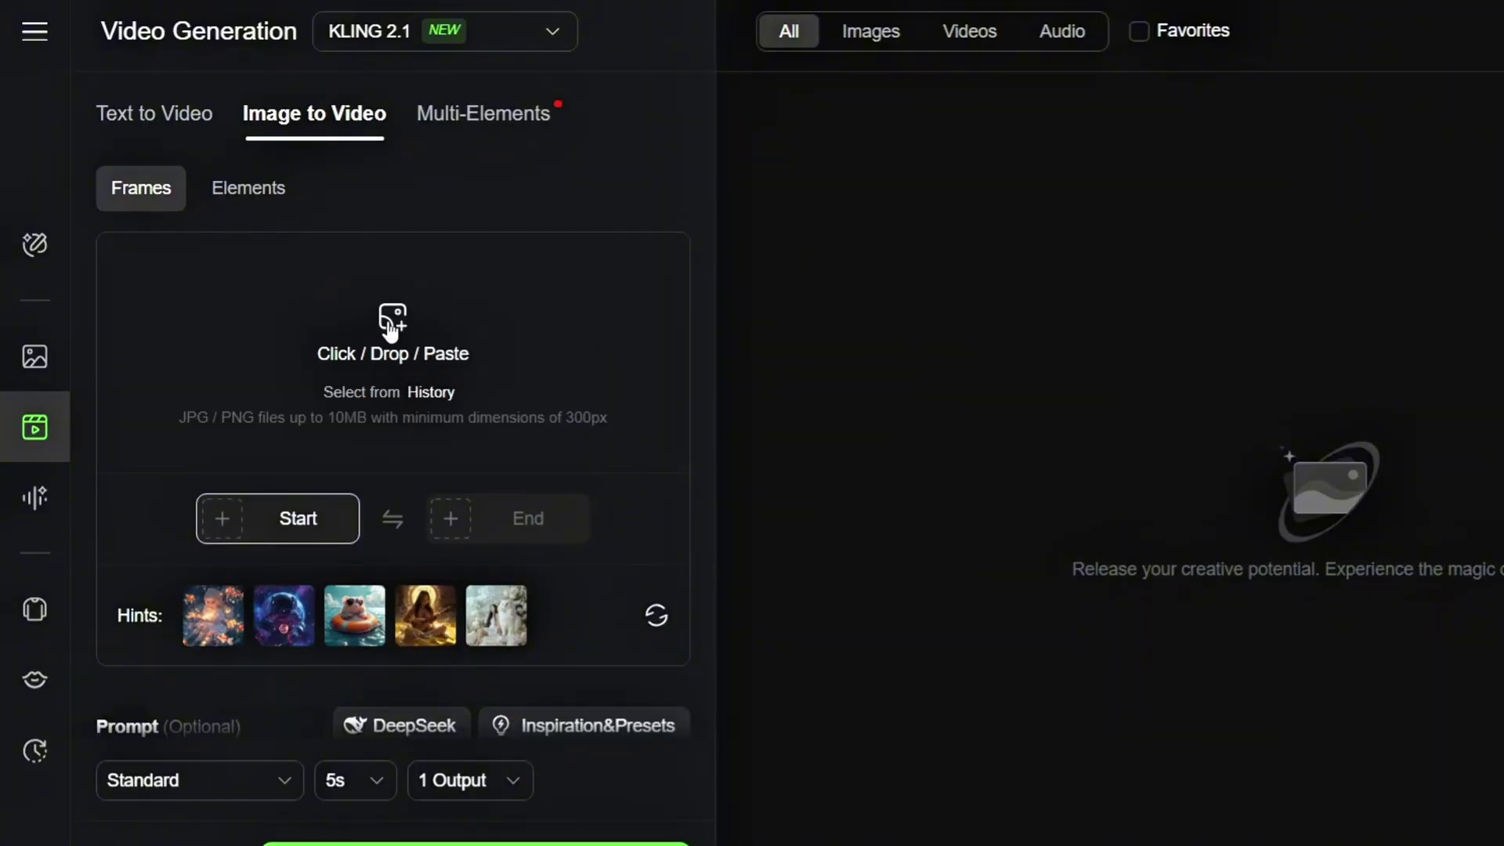
scroll(389, 333, down, 3)
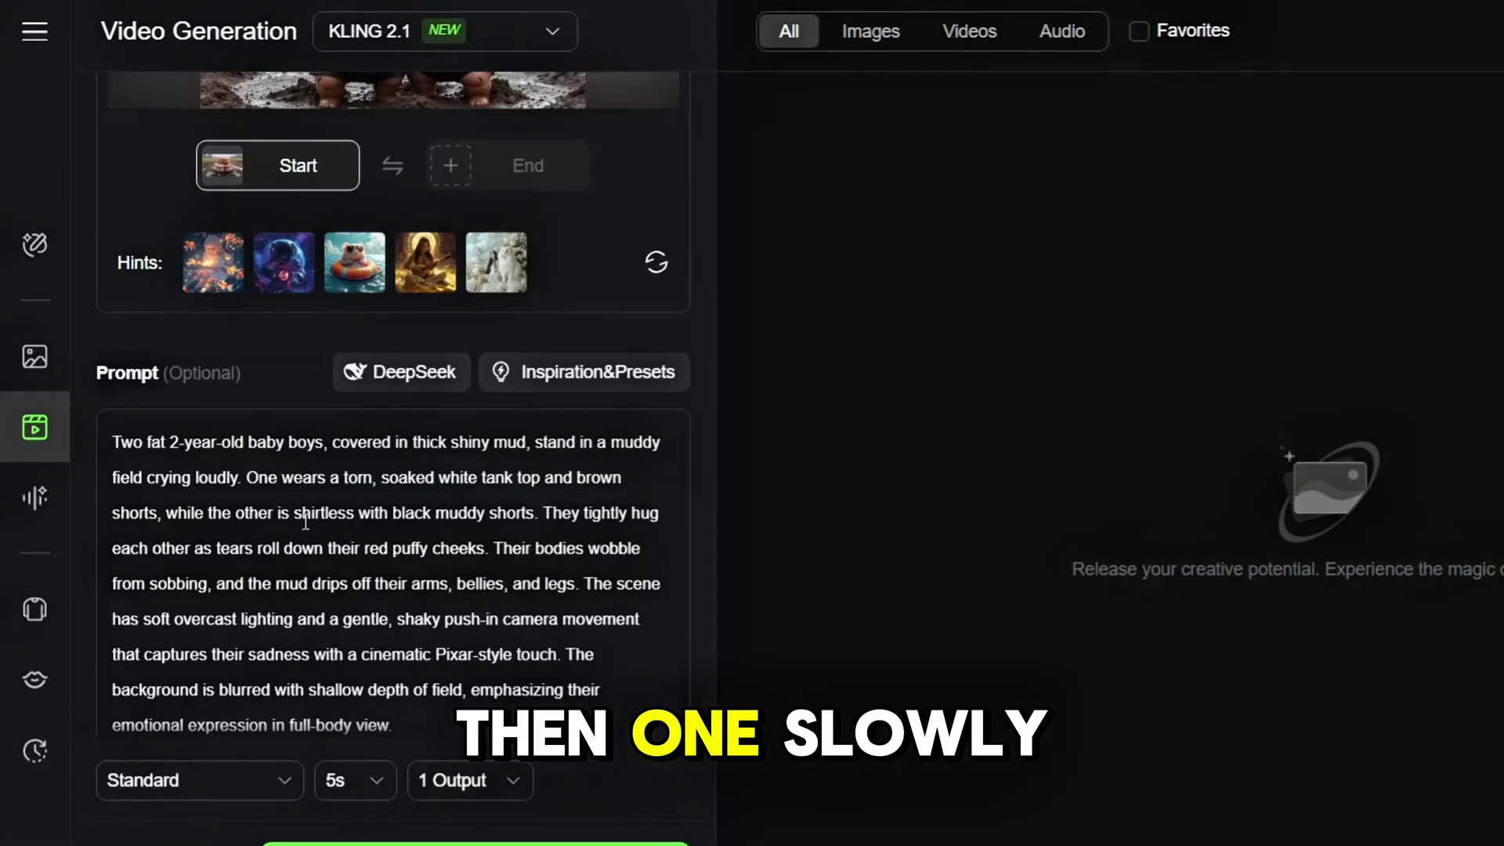
scroll(313, 509, up, 3)
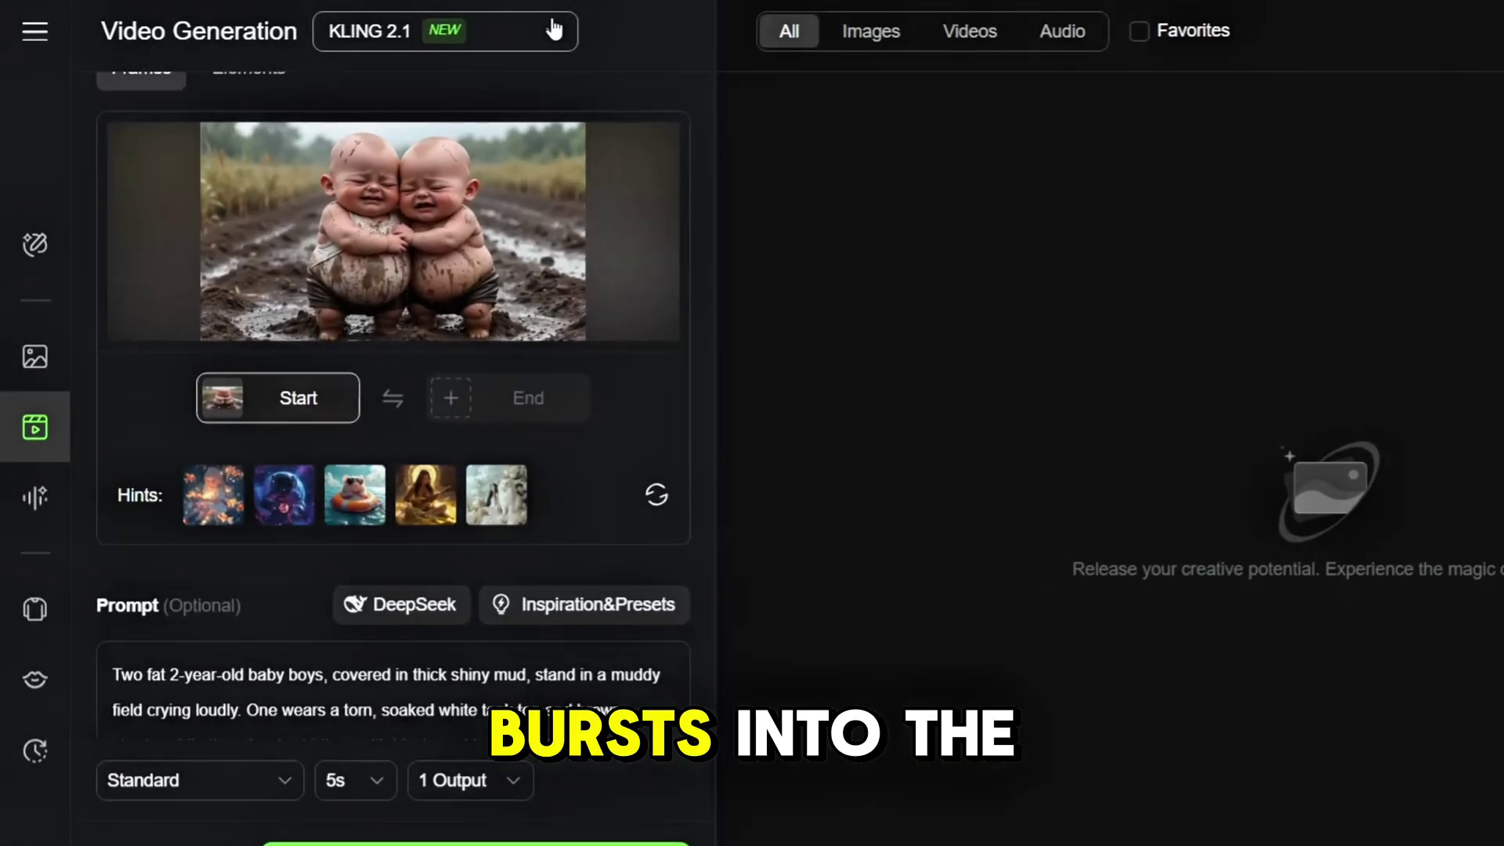
- Choose the KLING 1.6 video model and generate a Standard 5s video with 1 output
click(478, 31)
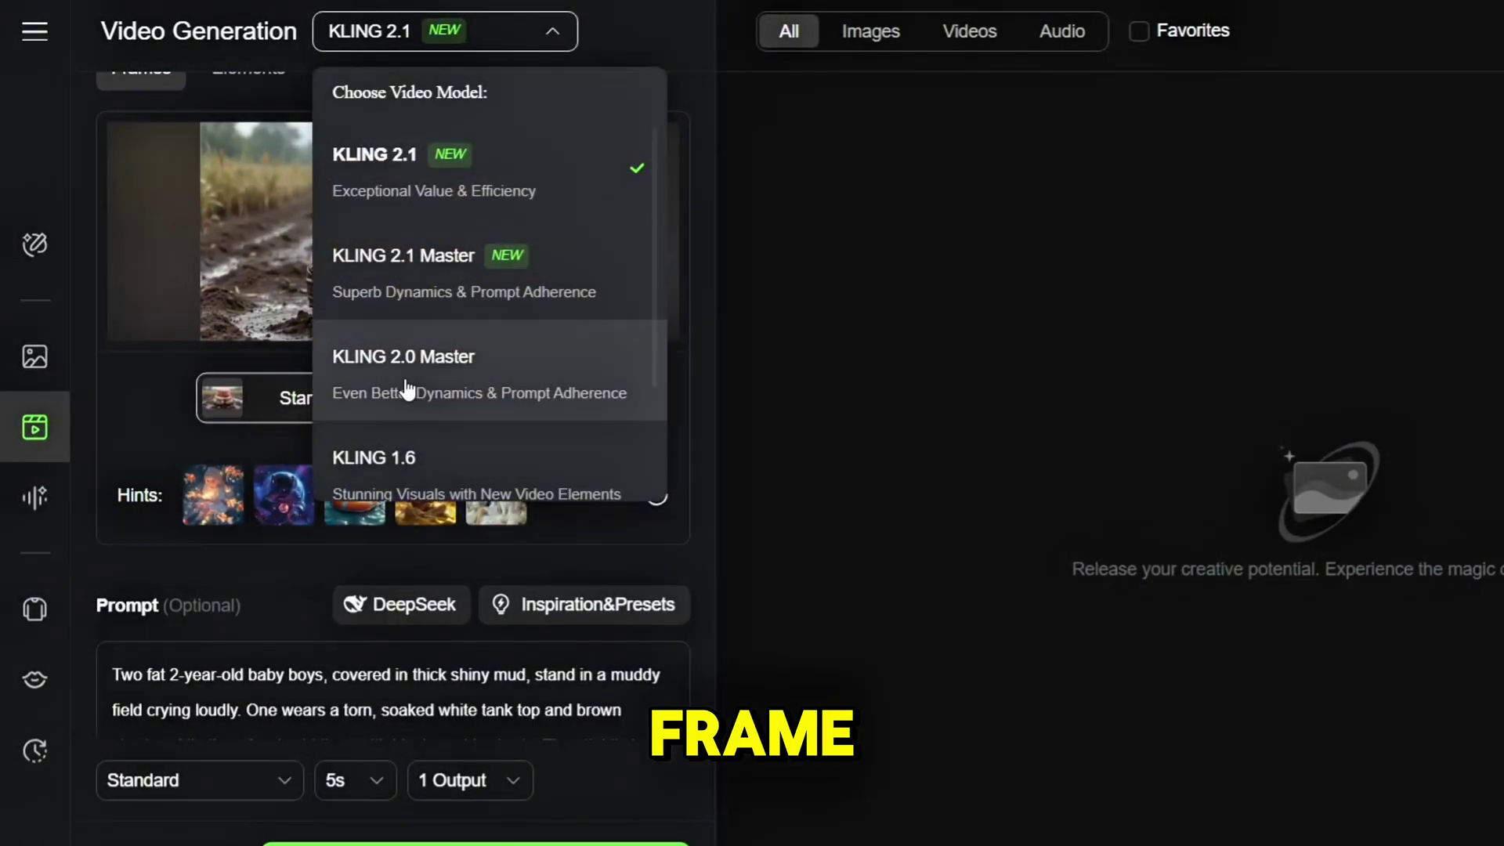
click(379, 468)
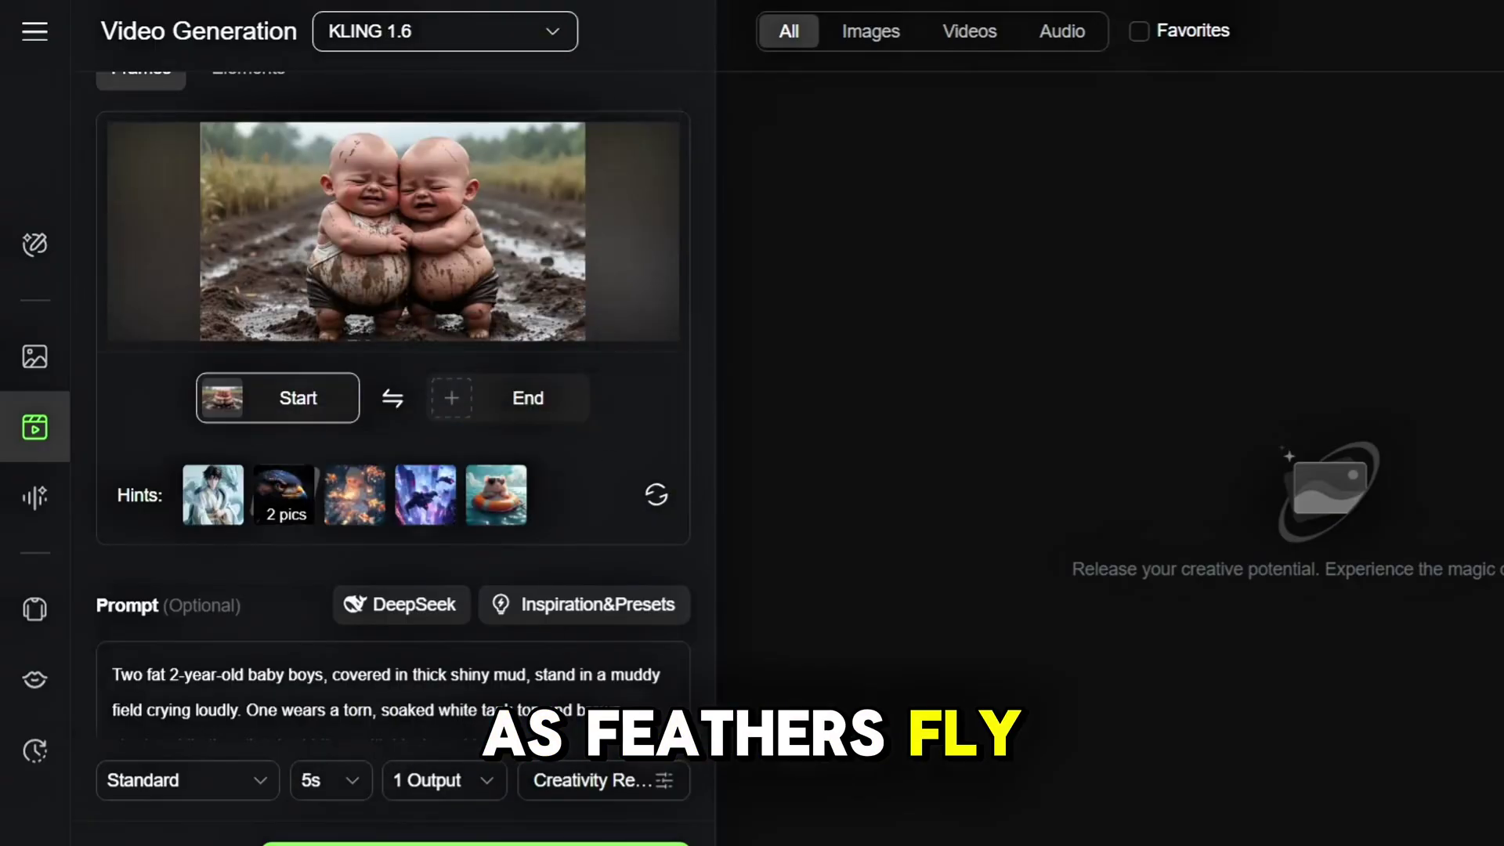
click(479, 844)
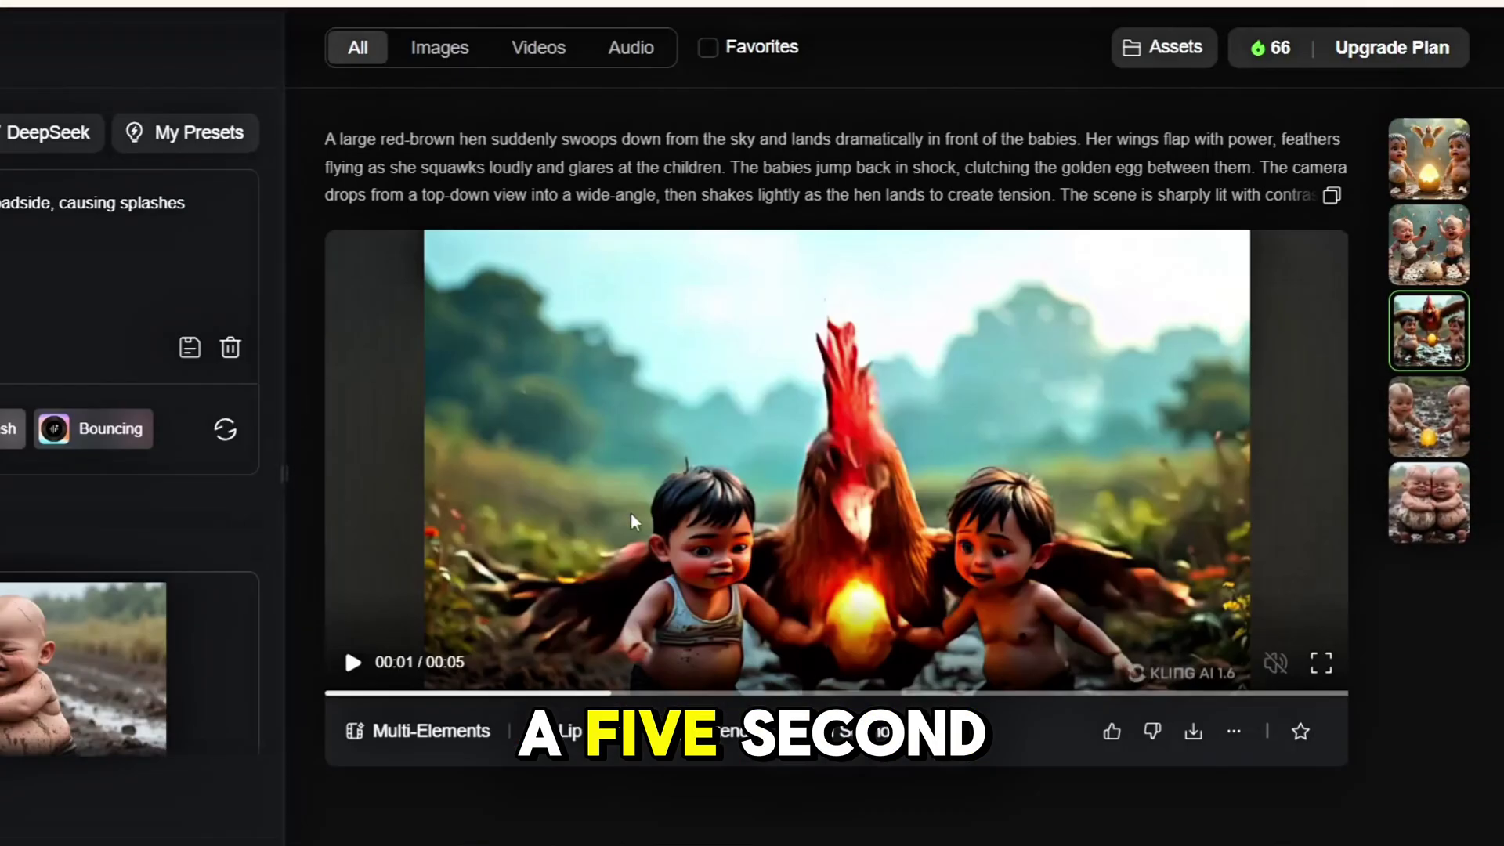
- Preview the generated clip of the muddy babies kneeling around the glowing golden egg
scroll(631, 512, down, 5)
click(1429, 416)
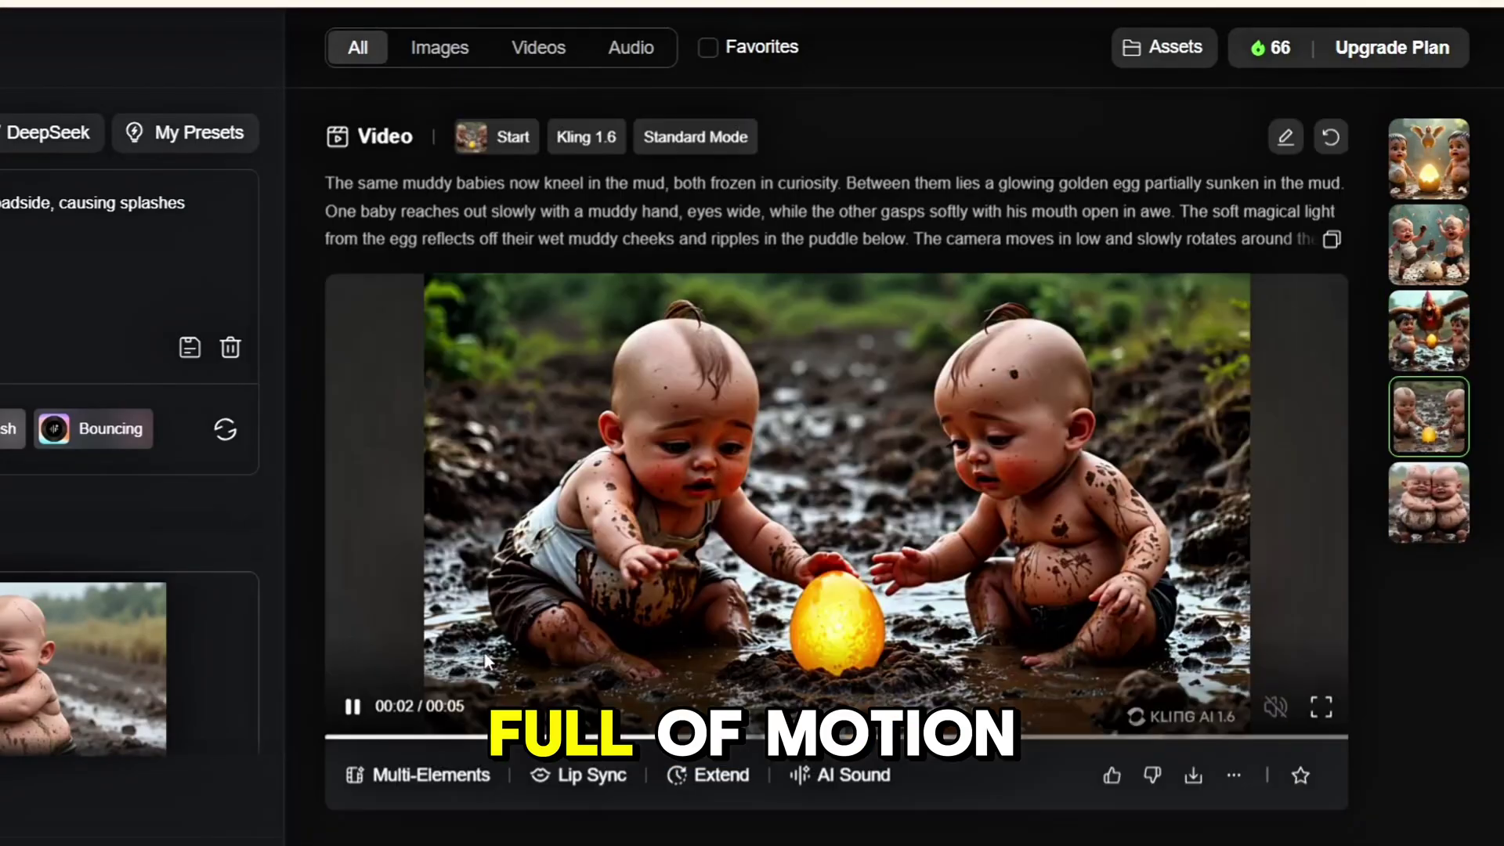
- Preview the remaining generated clips, including the large hen, the chaotic mud scene and the cracking golden egg
click(1415, 336)
click(1433, 257)
click(1430, 168)
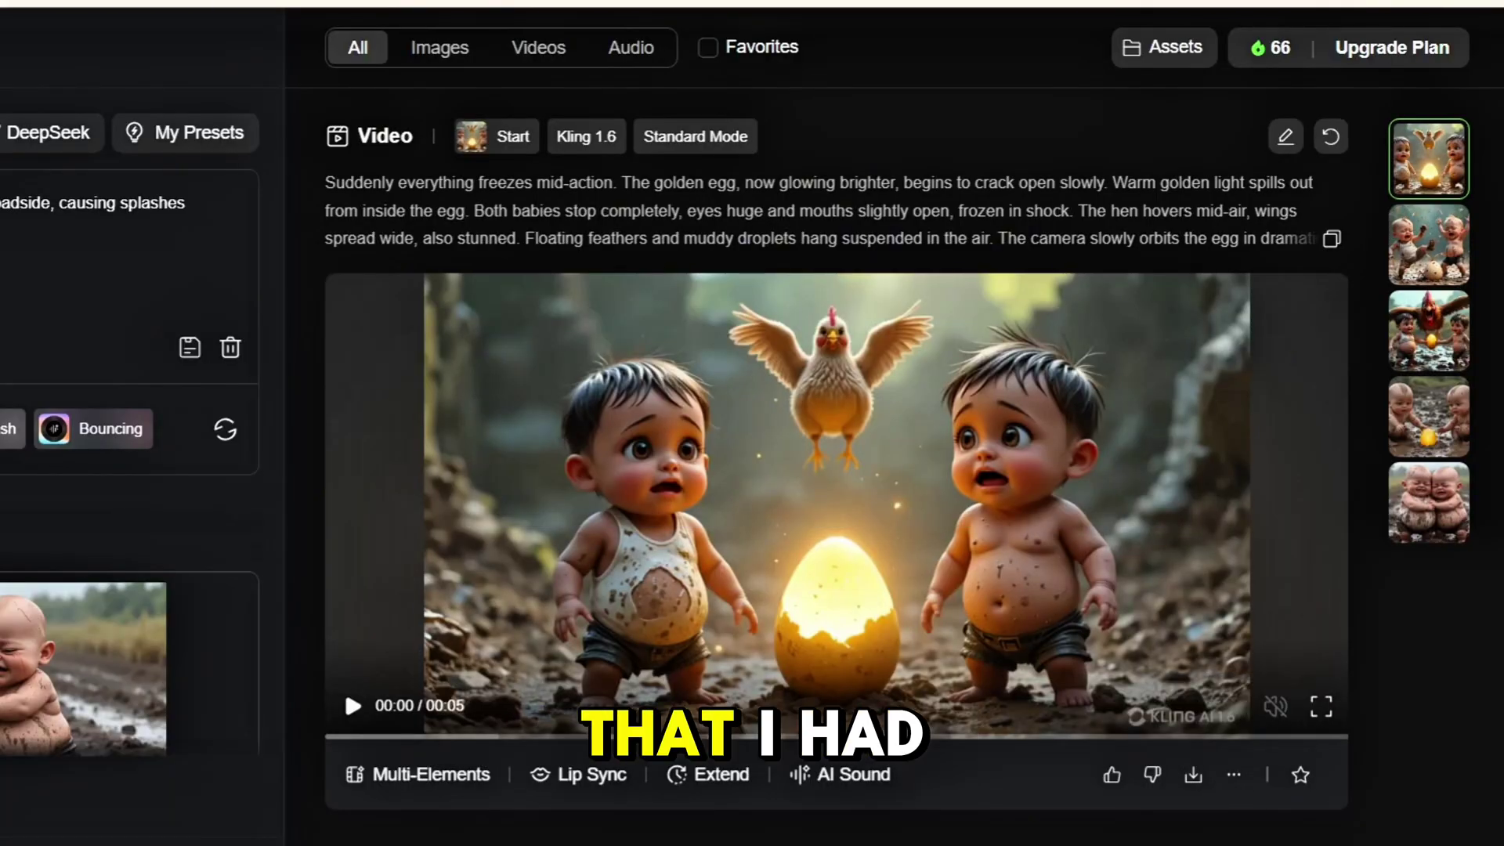
scroll(888, 528, down, 6)
scroll(888, 528, down, 15)
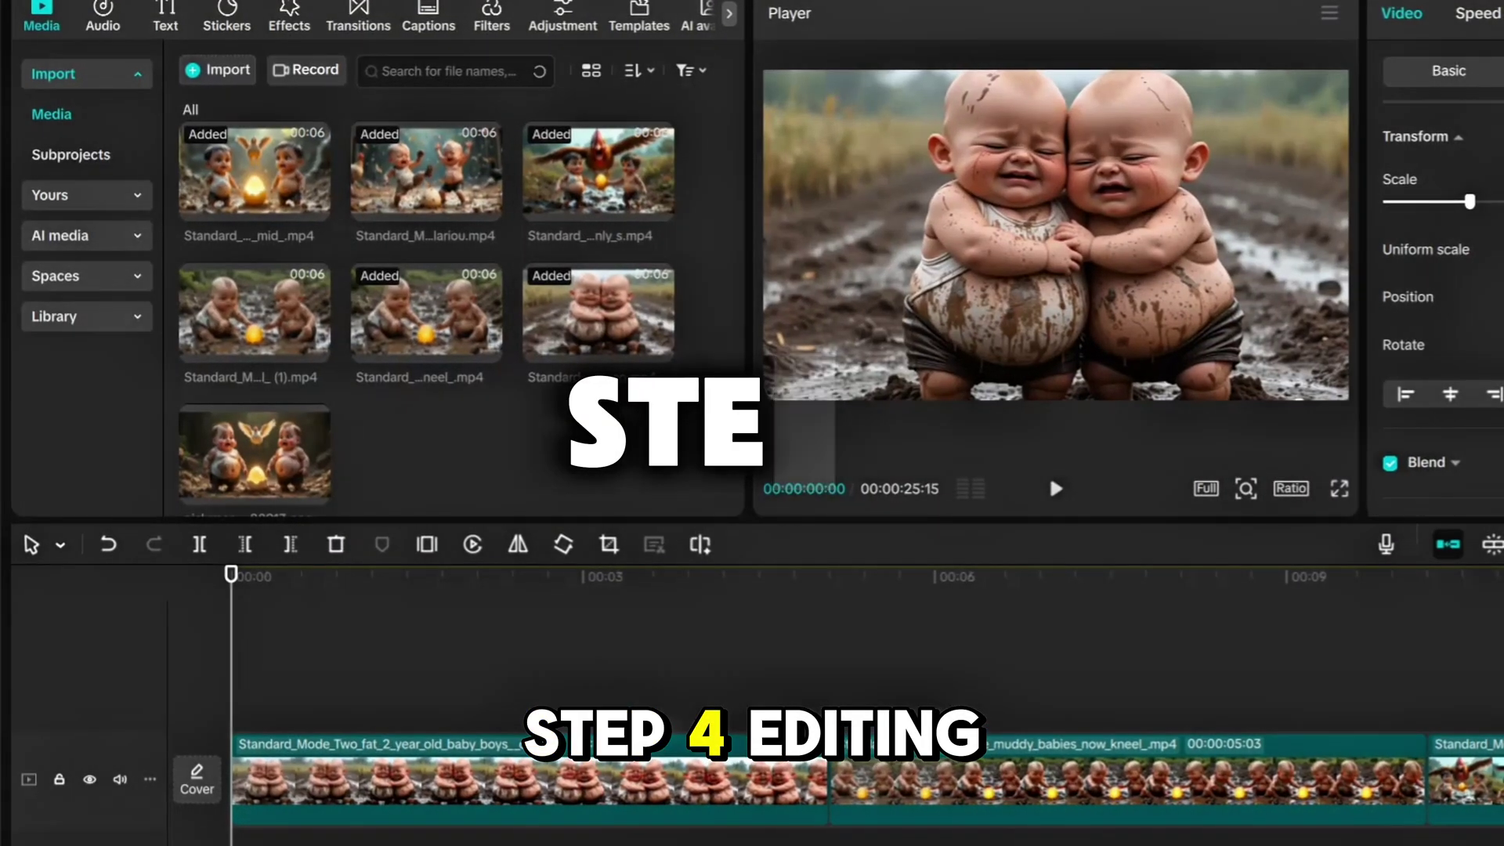
- Switch to CapCut and add a Swipe Left transition between the hugging babies clip and the kneeling babies clip
scroll(706, 784, down, 2)
scroll(706, 784, up, 3)
scroll(706, 784, down, 3)
scroll(707, 785, down, 3)
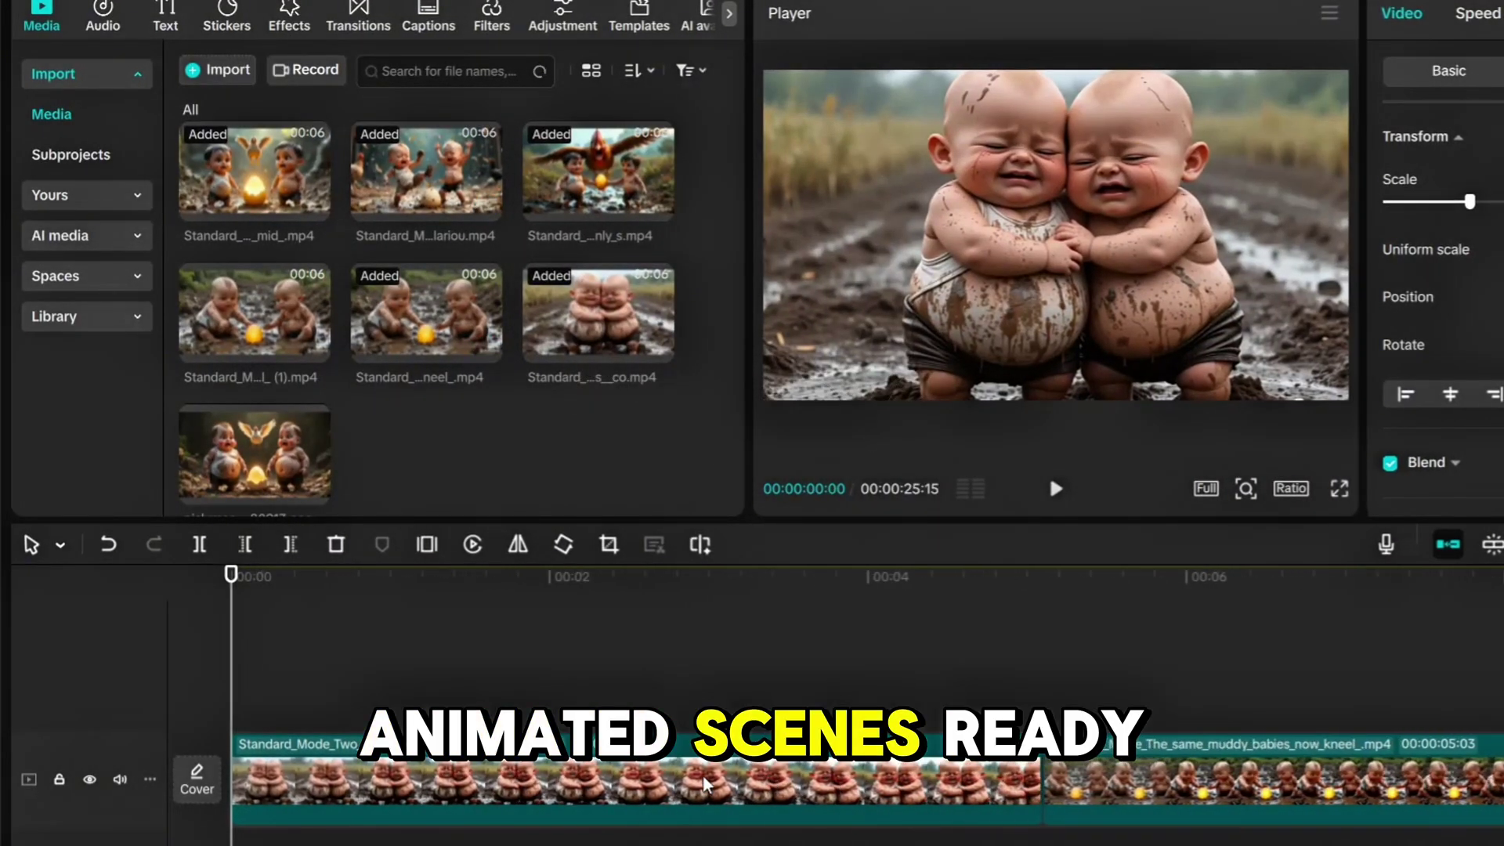
scroll(704, 783, up, 3)
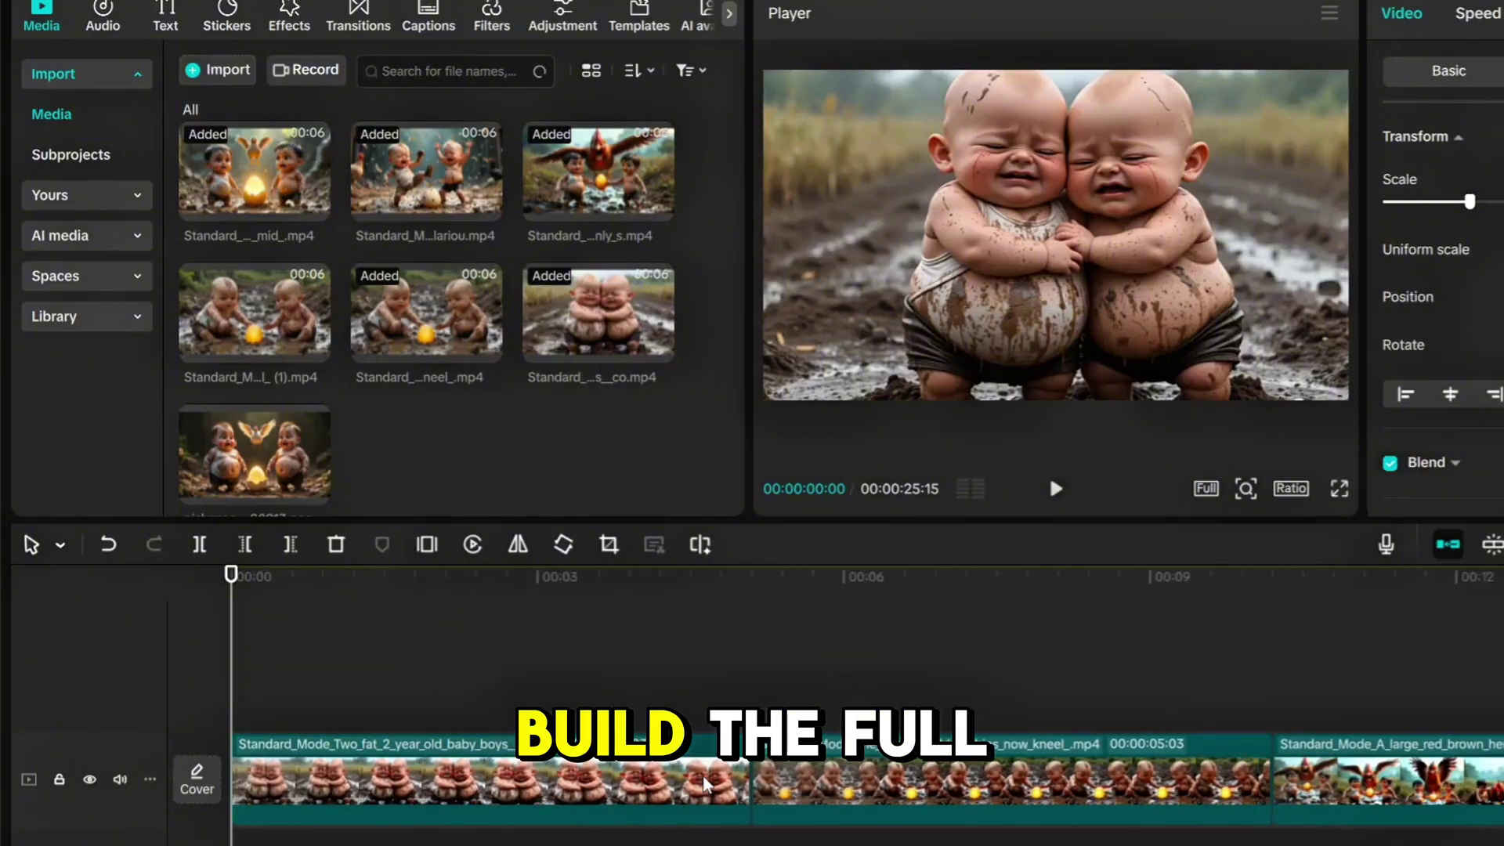
click(638, 578)
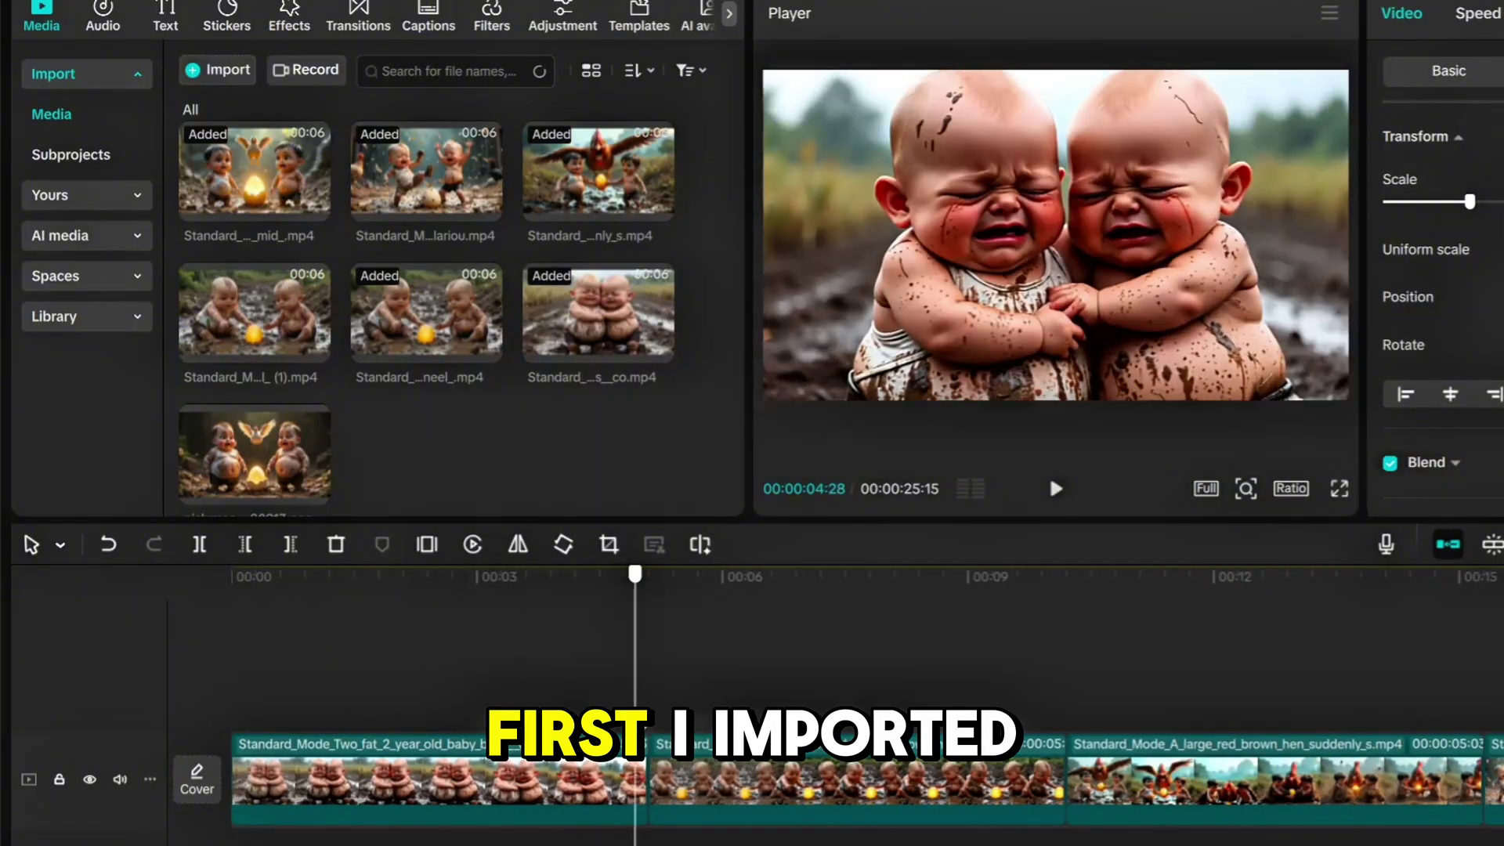
click(379, 32)
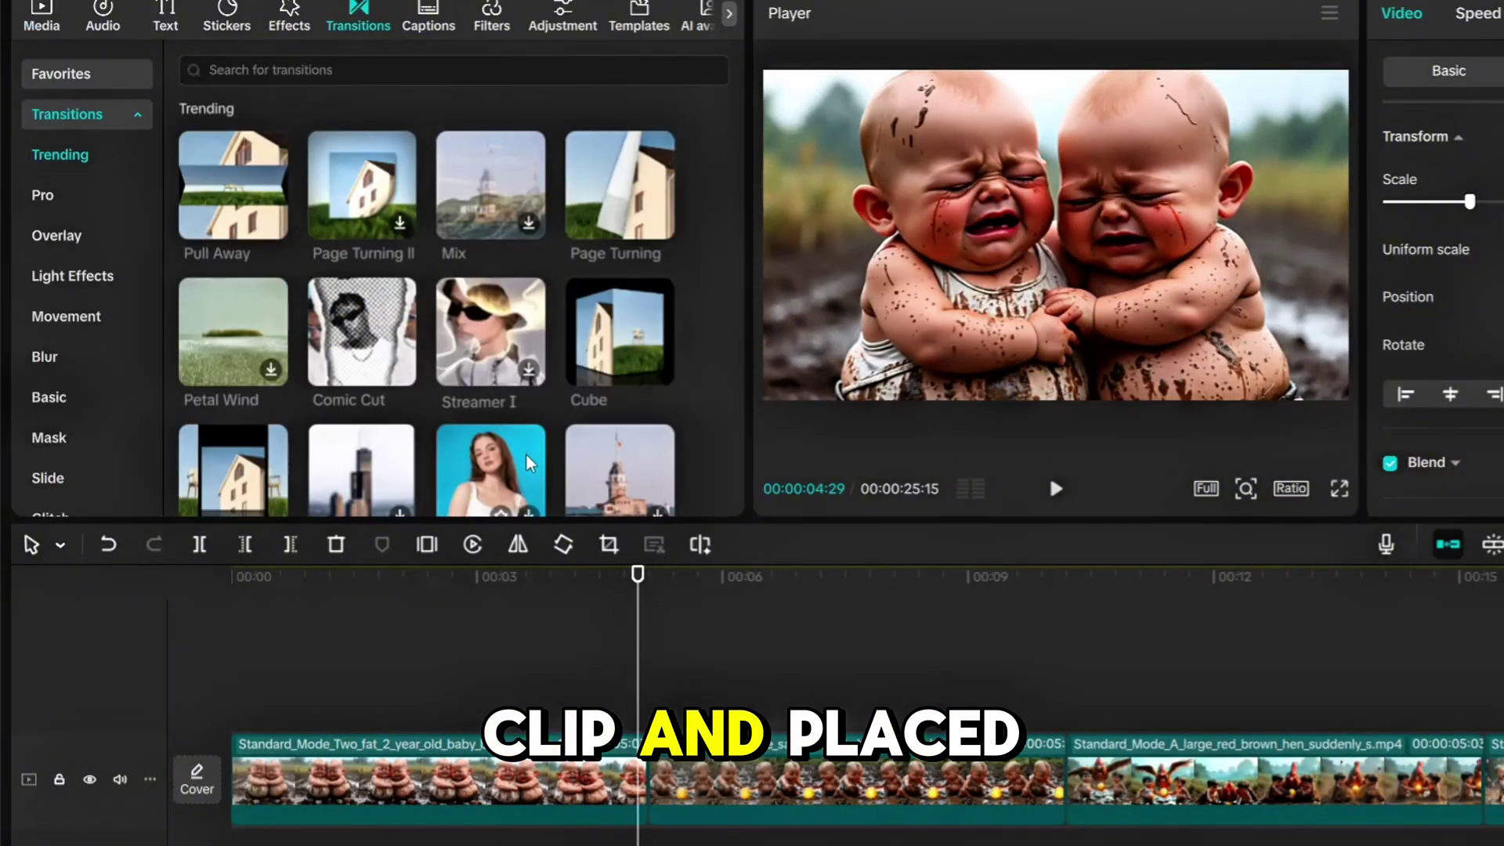
scroll(472, 467, down, 2)
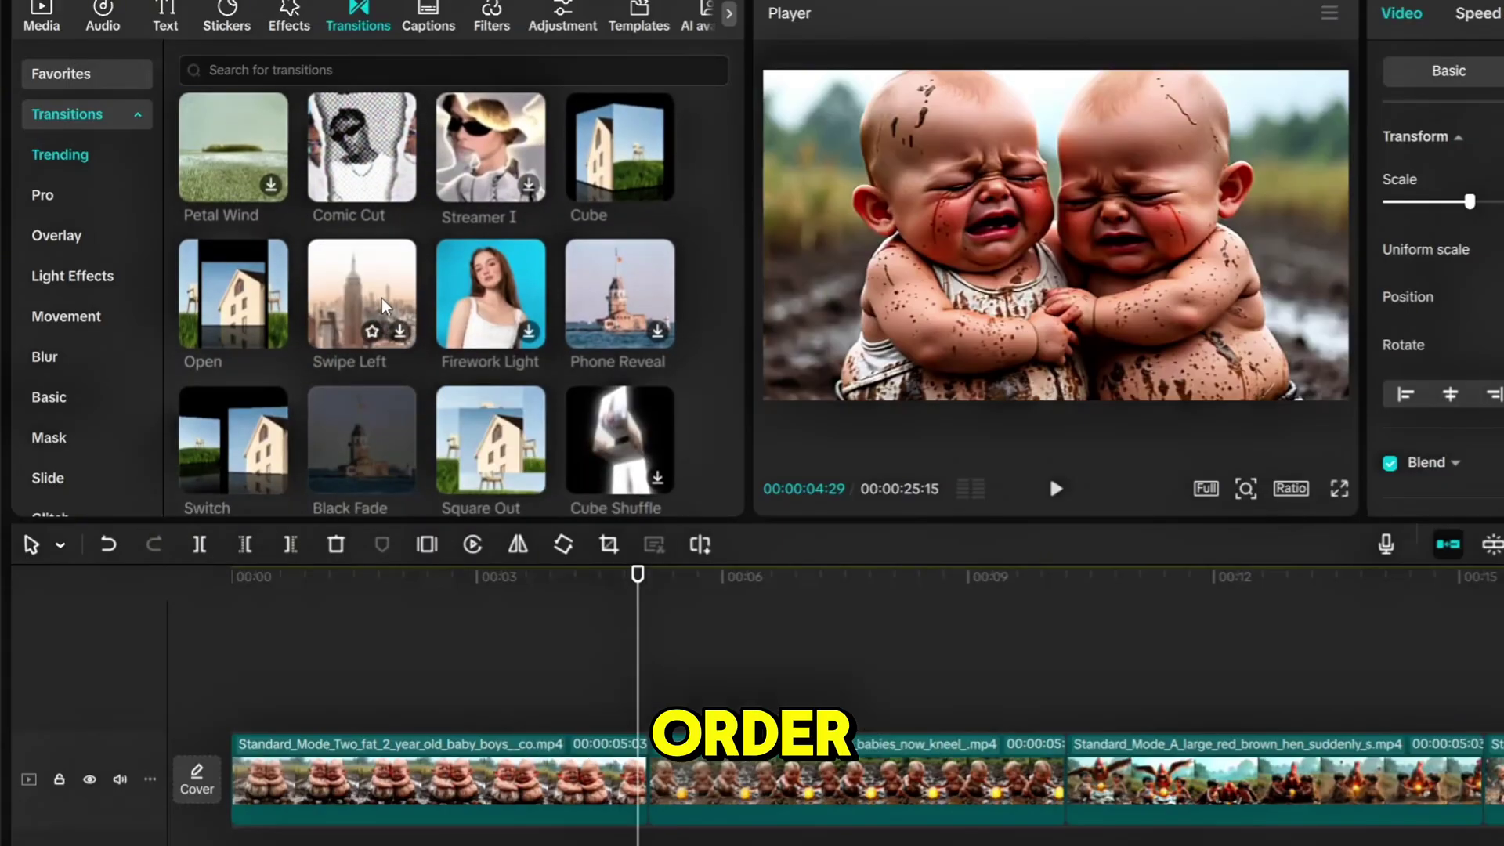
click(480, 445)
click(403, 331)
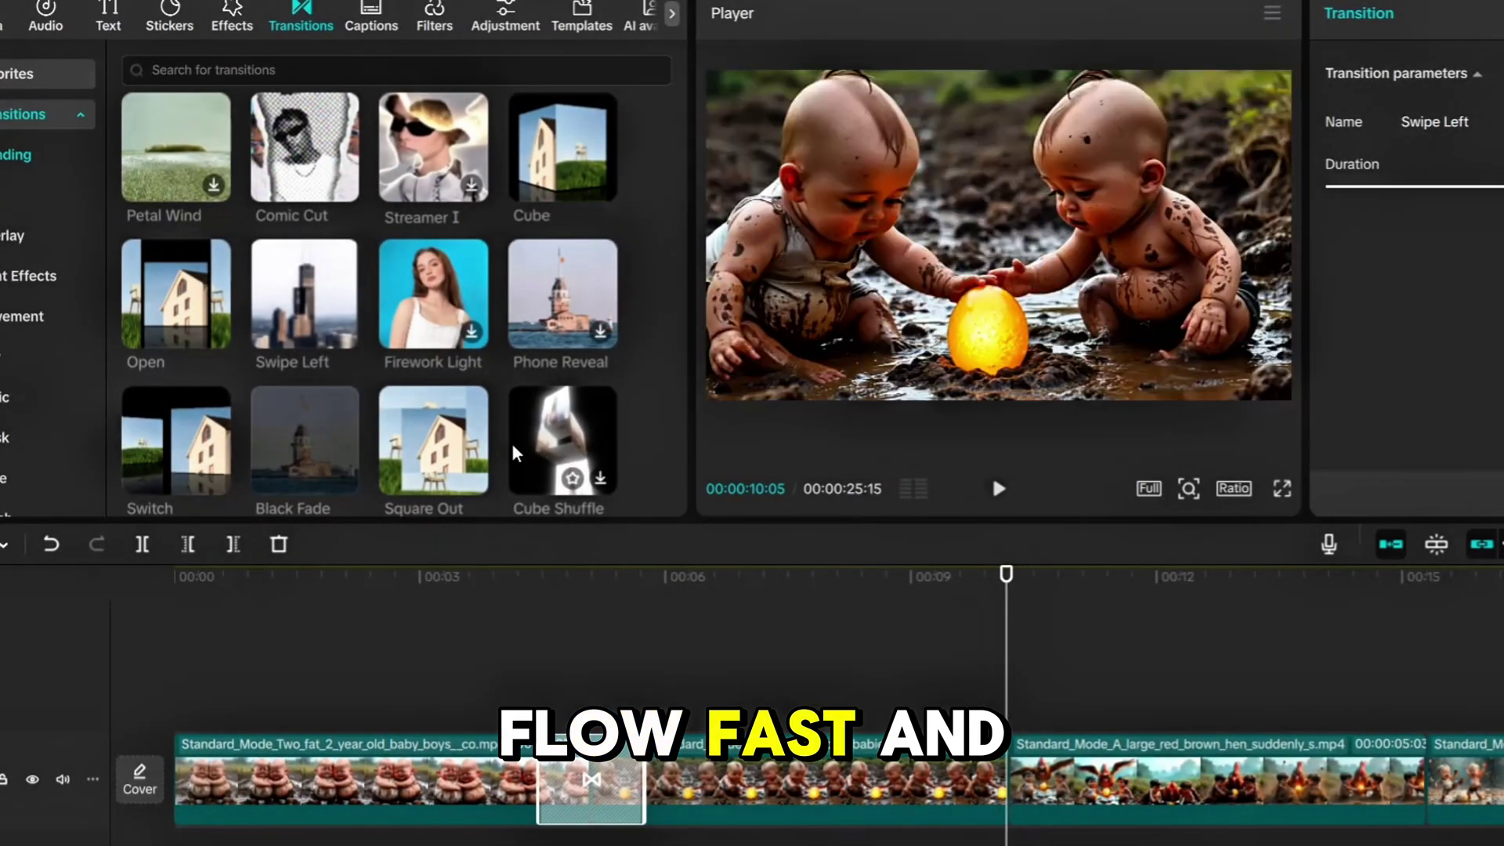
- Add a Pull Into Screen transition between the kneeling babies clip and the large red-brown hen clip
scroll(514, 453, down, 5)
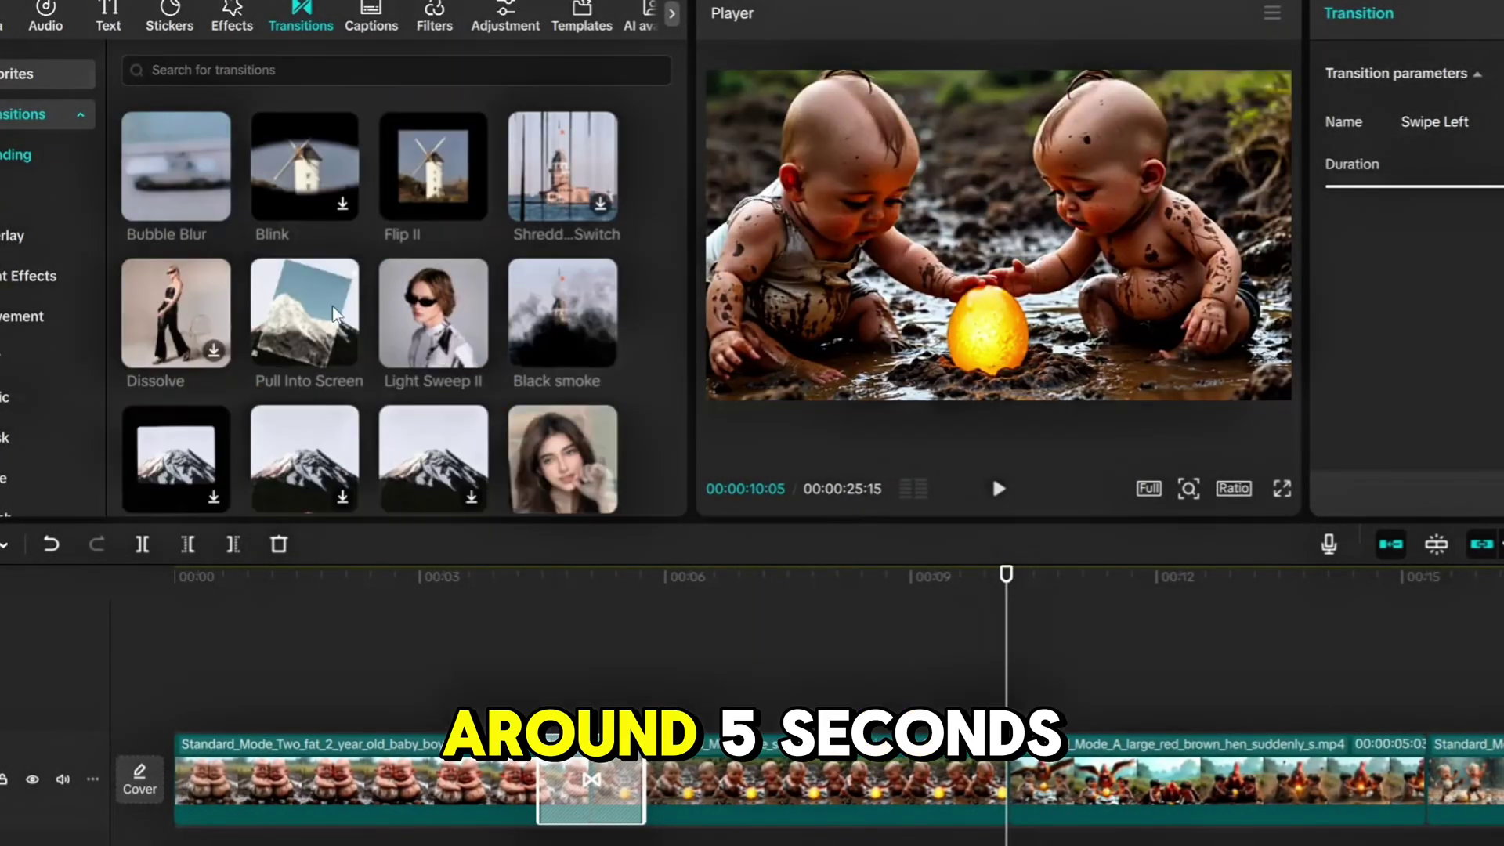
drag(433, 329, 990, 772)
scroll(990, 786, right, 5)
scroll(509, 439, down, 2)
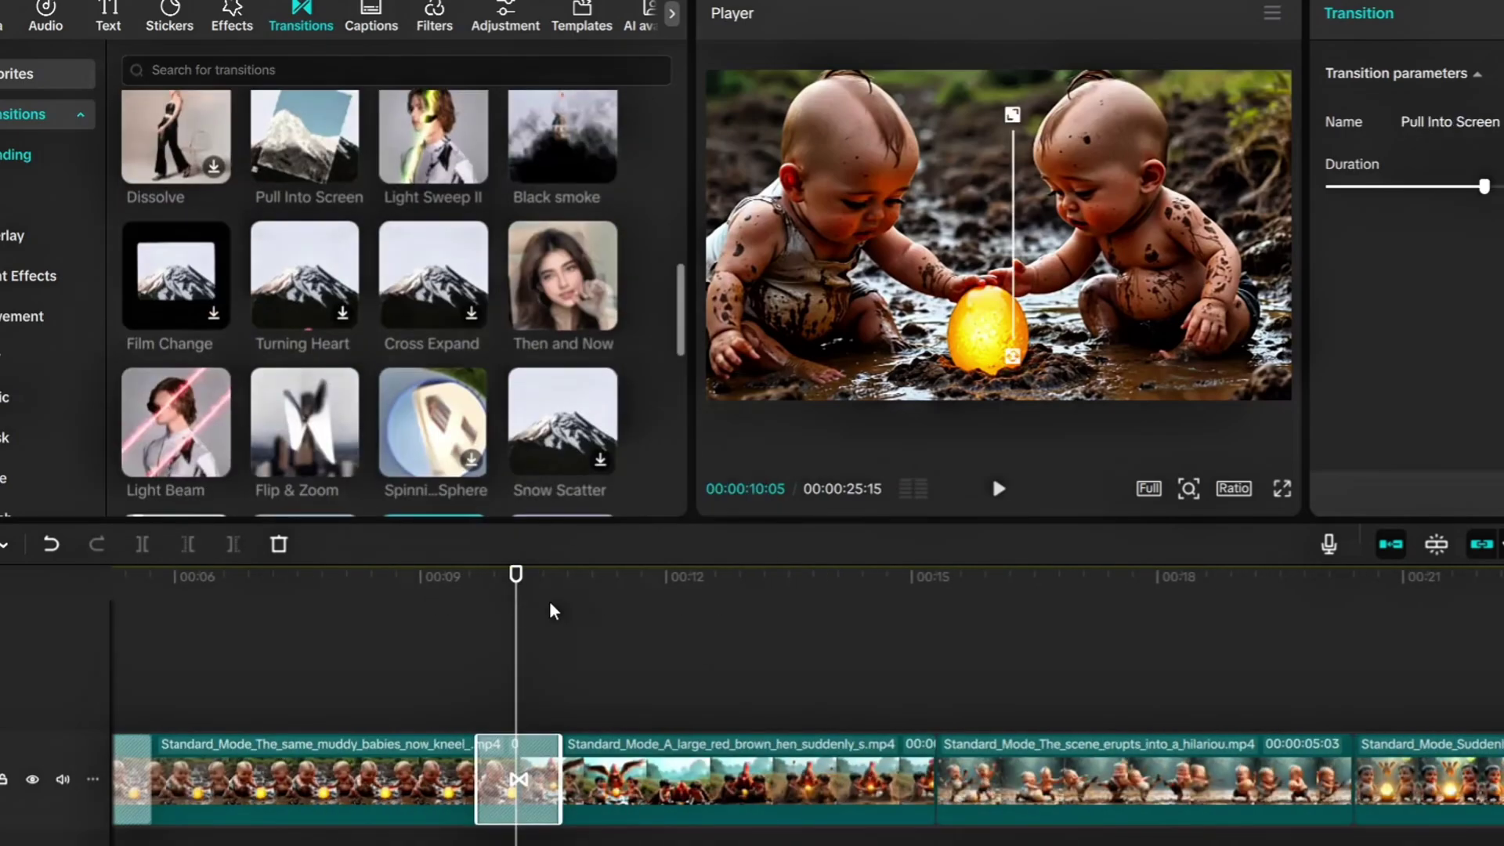
- Add a Burn transition between the large red-brown hen clip and the clip of the scene erupting
click(182, 270)
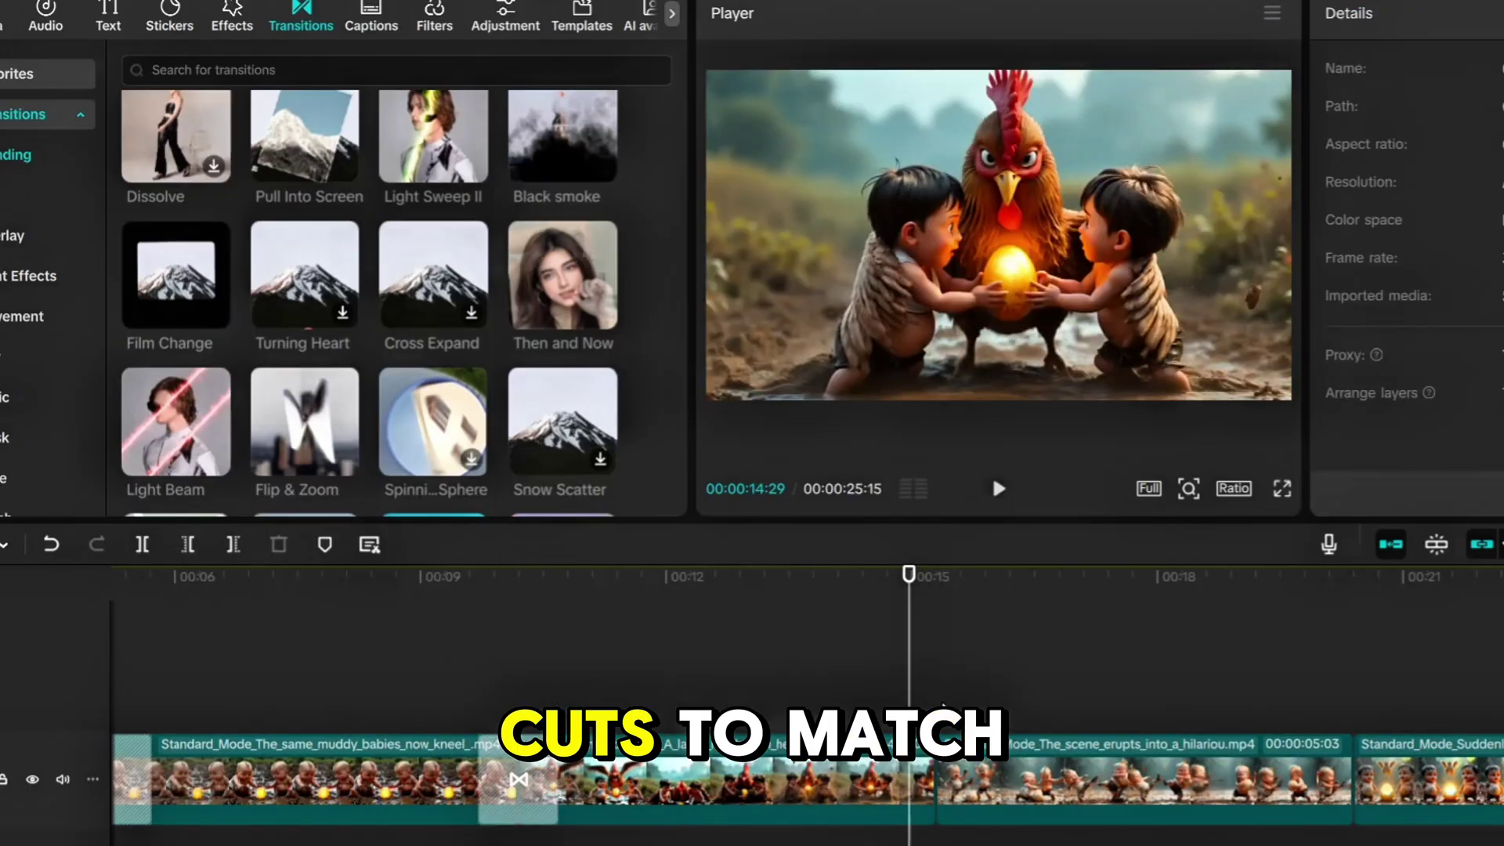
scroll(351, 445, down, 5)
scroll(351, 438, down, 3)
drag(312, 431, 929, 806)
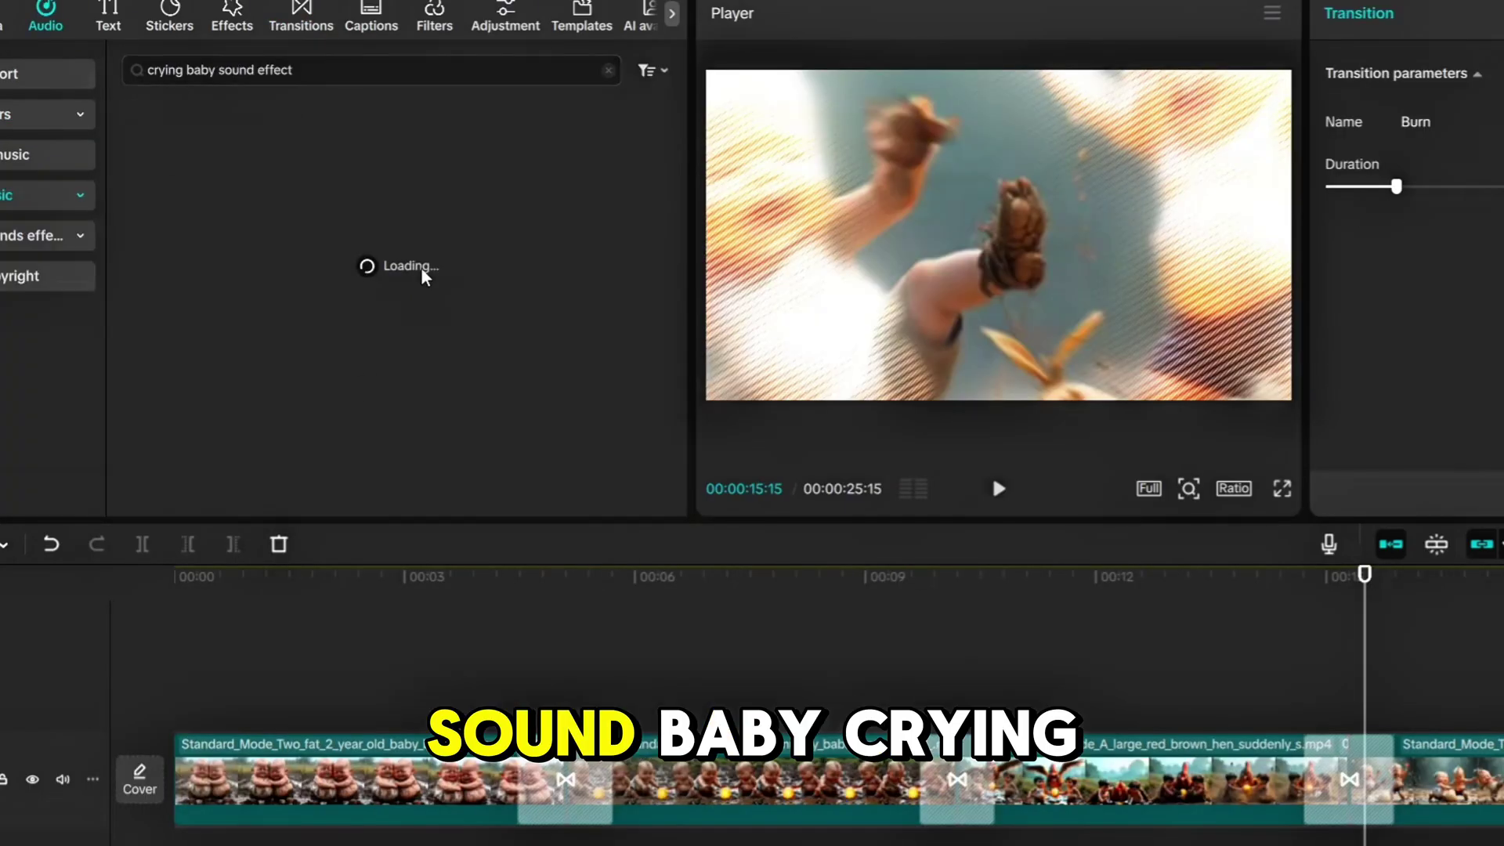
- Audition the baby crying sounds and add "Uen" 8-year-old girl crying to the timeline
click(160, 295)
click(159, 363)
scroll(161, 313, down, 3)
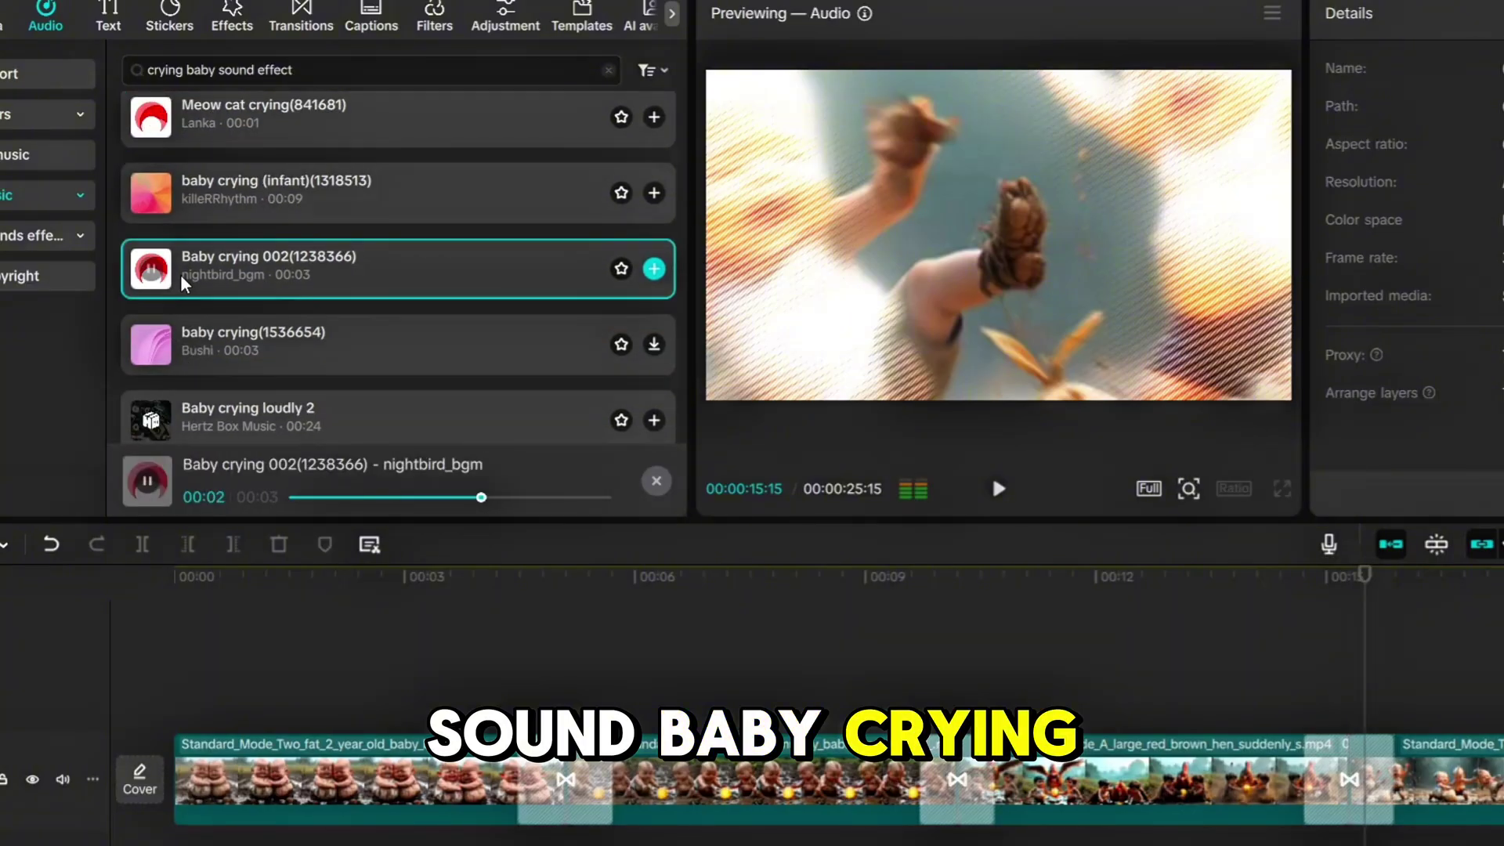
scroll(184, 283, down, 2)
click(156, 335)
click(654, 335)
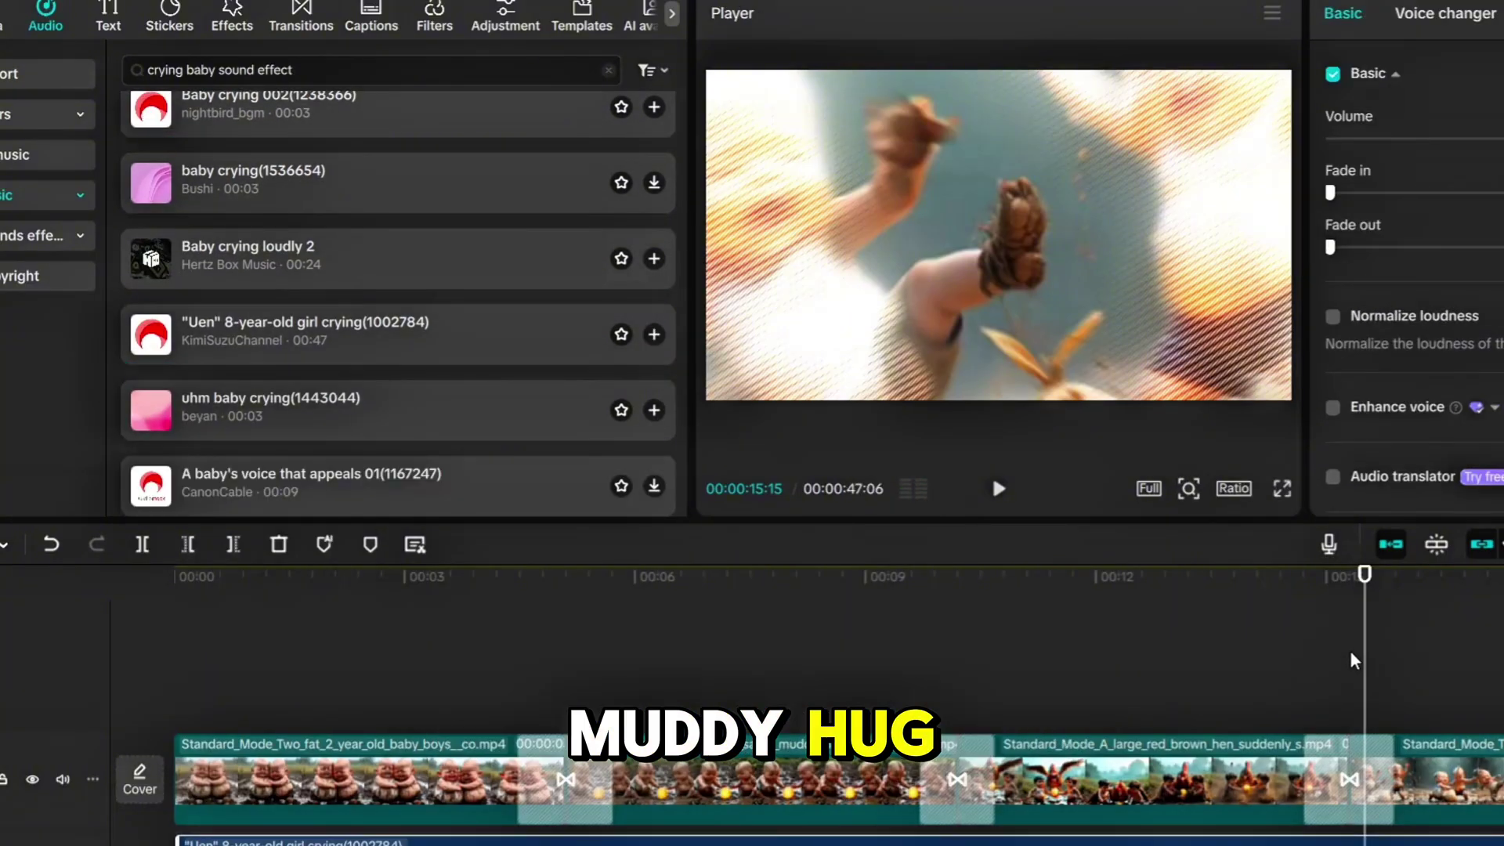
- Cut the crying sound to about 2 seconds, delete the remainder and move it to start at about 2 seconds
drag(323, 735, 322, 735)
click(141, 543)
key(Delete)
drag(251, 843, 410, 843)
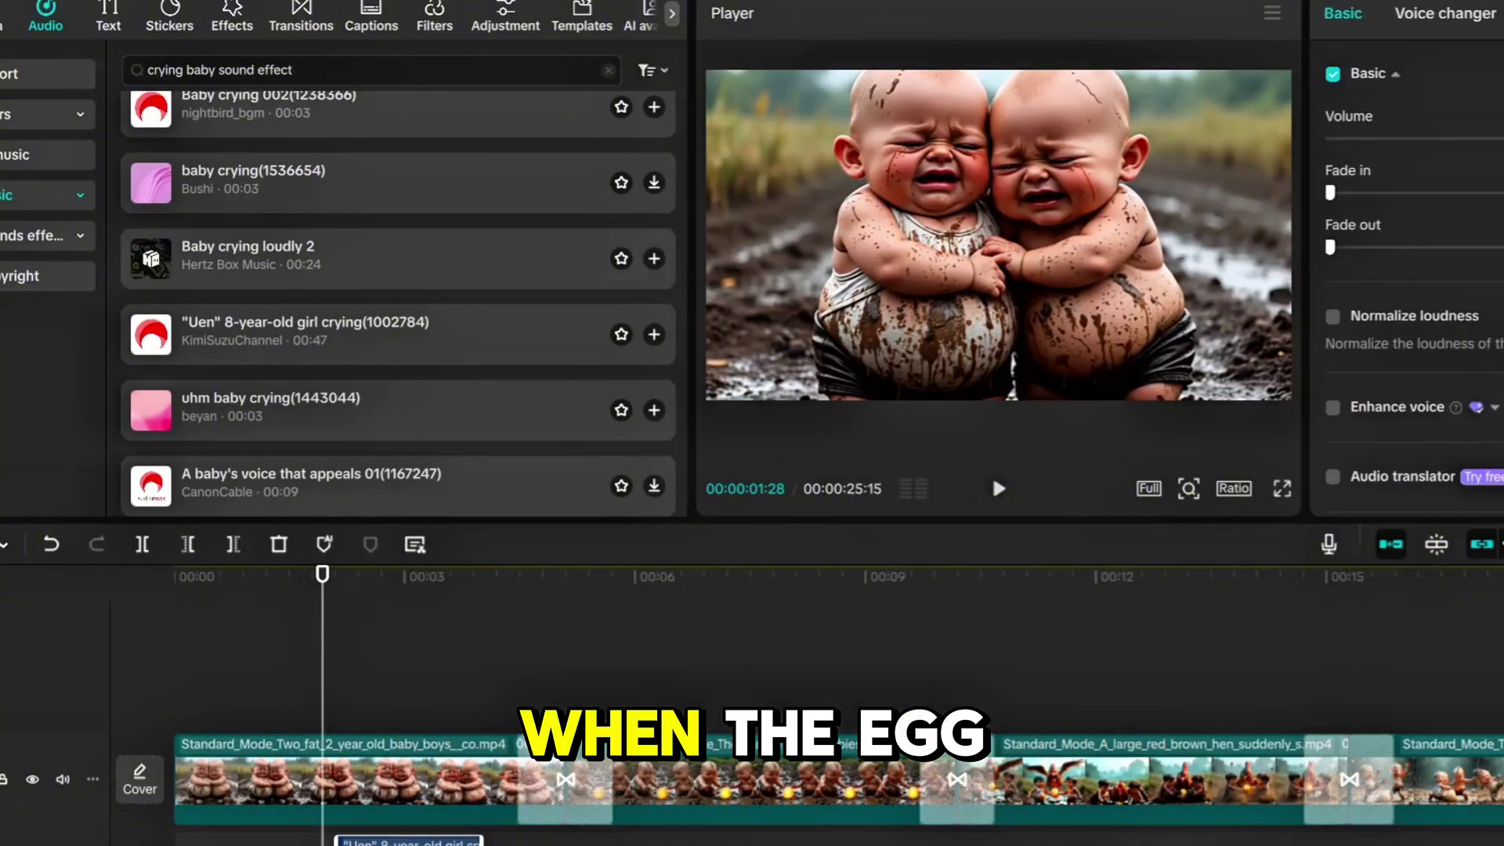
- Search the audio library for "glowing hum" and place Orb's glowing sound under the kneeling babies clip at about 6 seconds
click(376, 73)
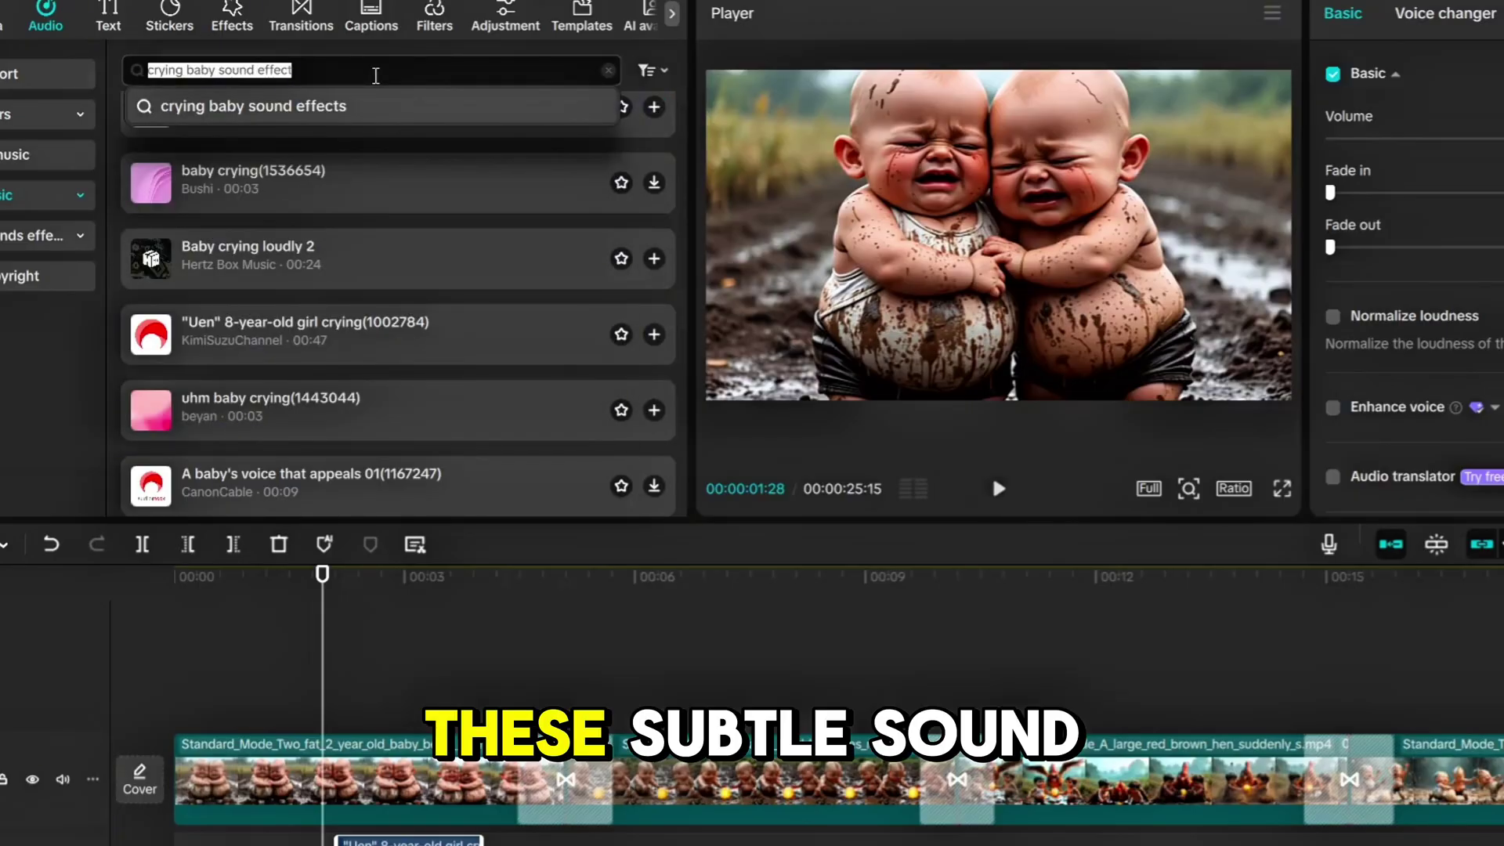
key(BackSpace)
text(glowing hum)
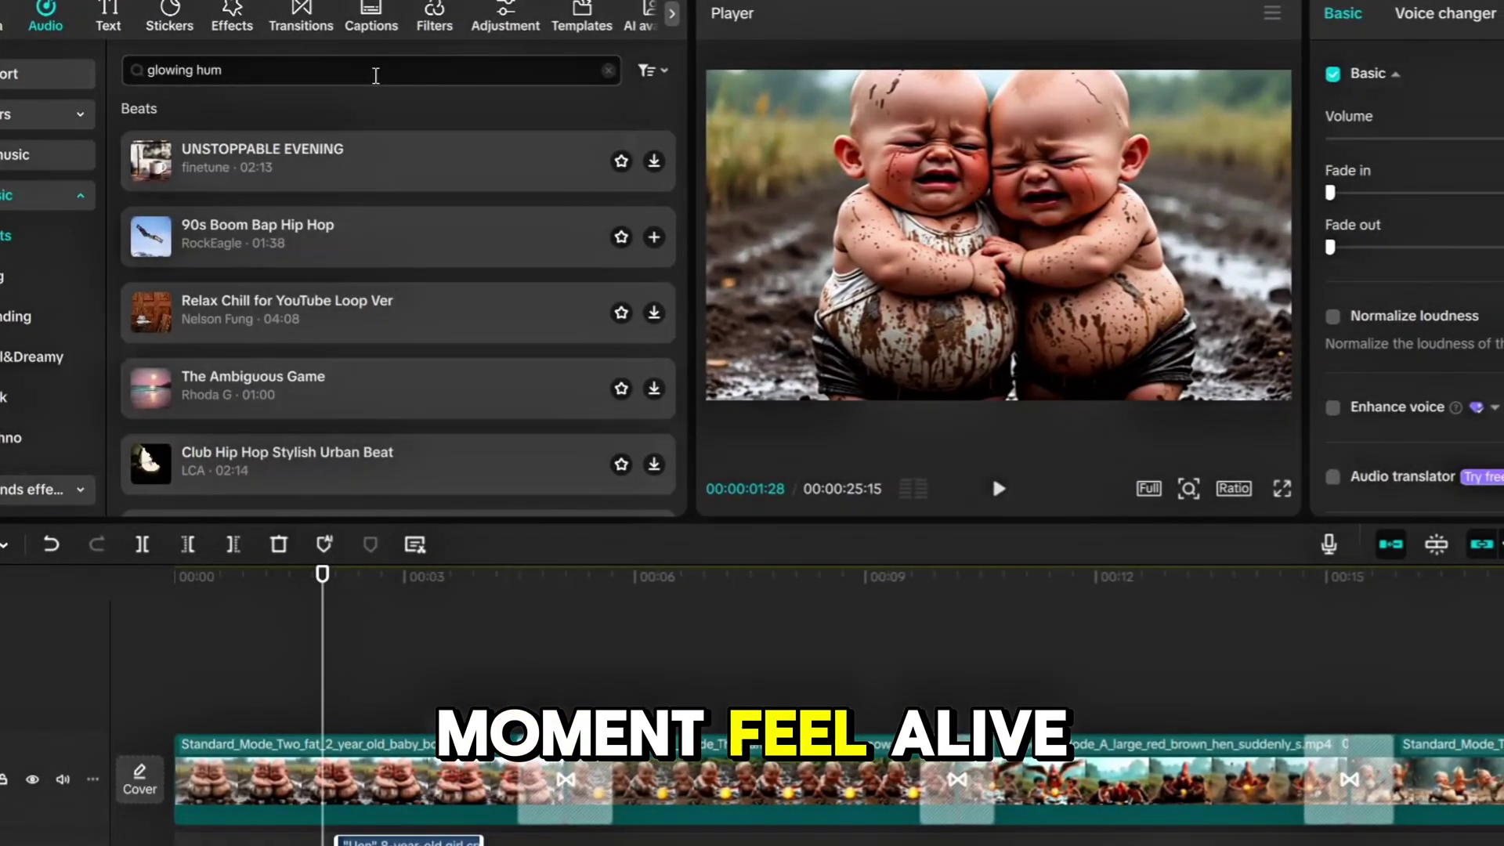
key(Return)
click(652, 130)
drag(479, 843, 814, 801)
- Search the audio library for "loud squawk" and add the Crackling, moderately loud crackling noise sound to the timeline
click(466, 73)
click(466, 73)
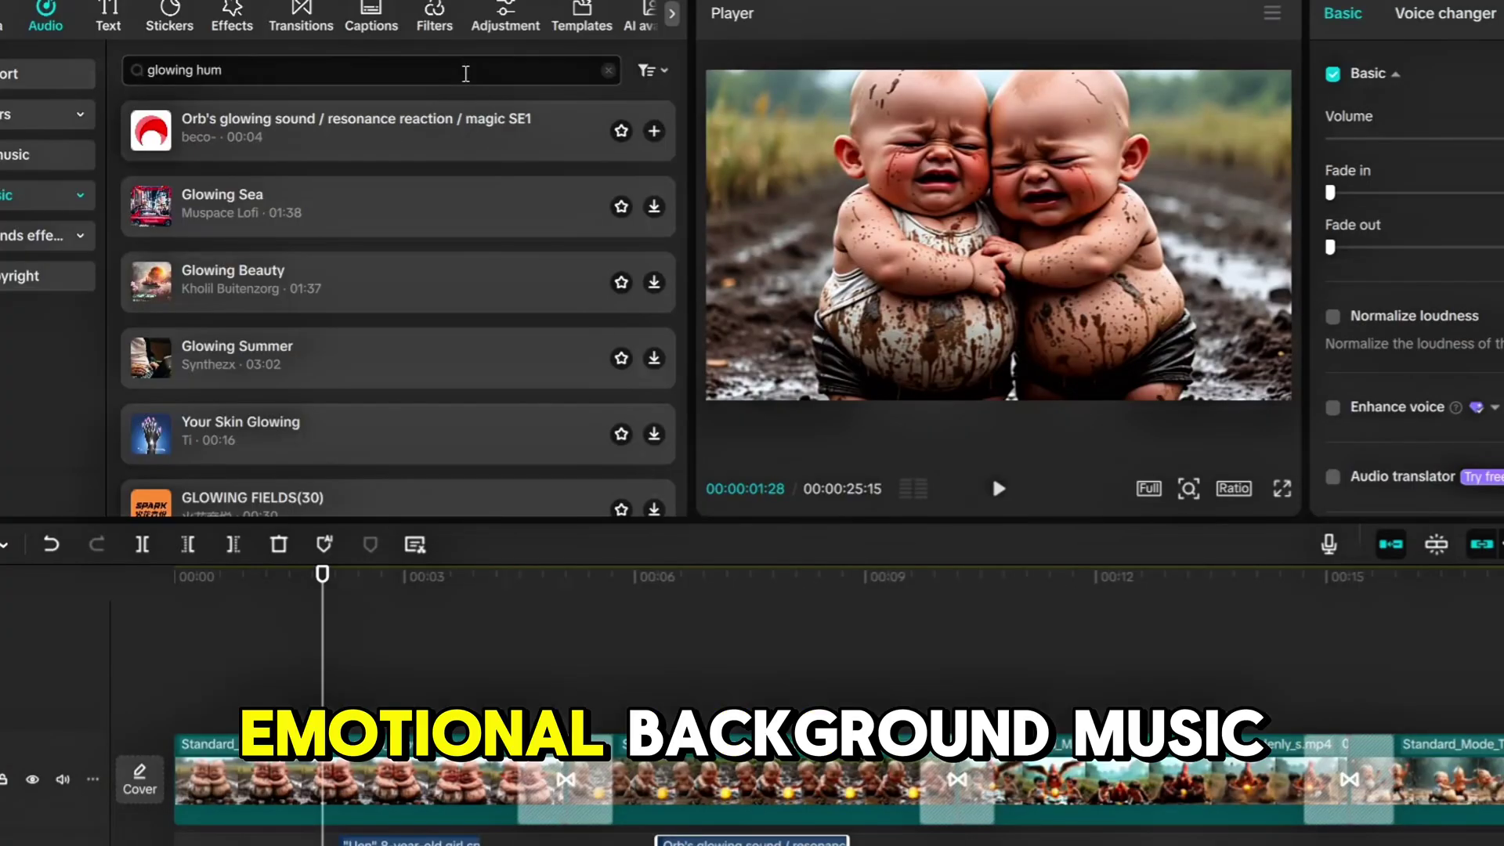
text(loud squa)
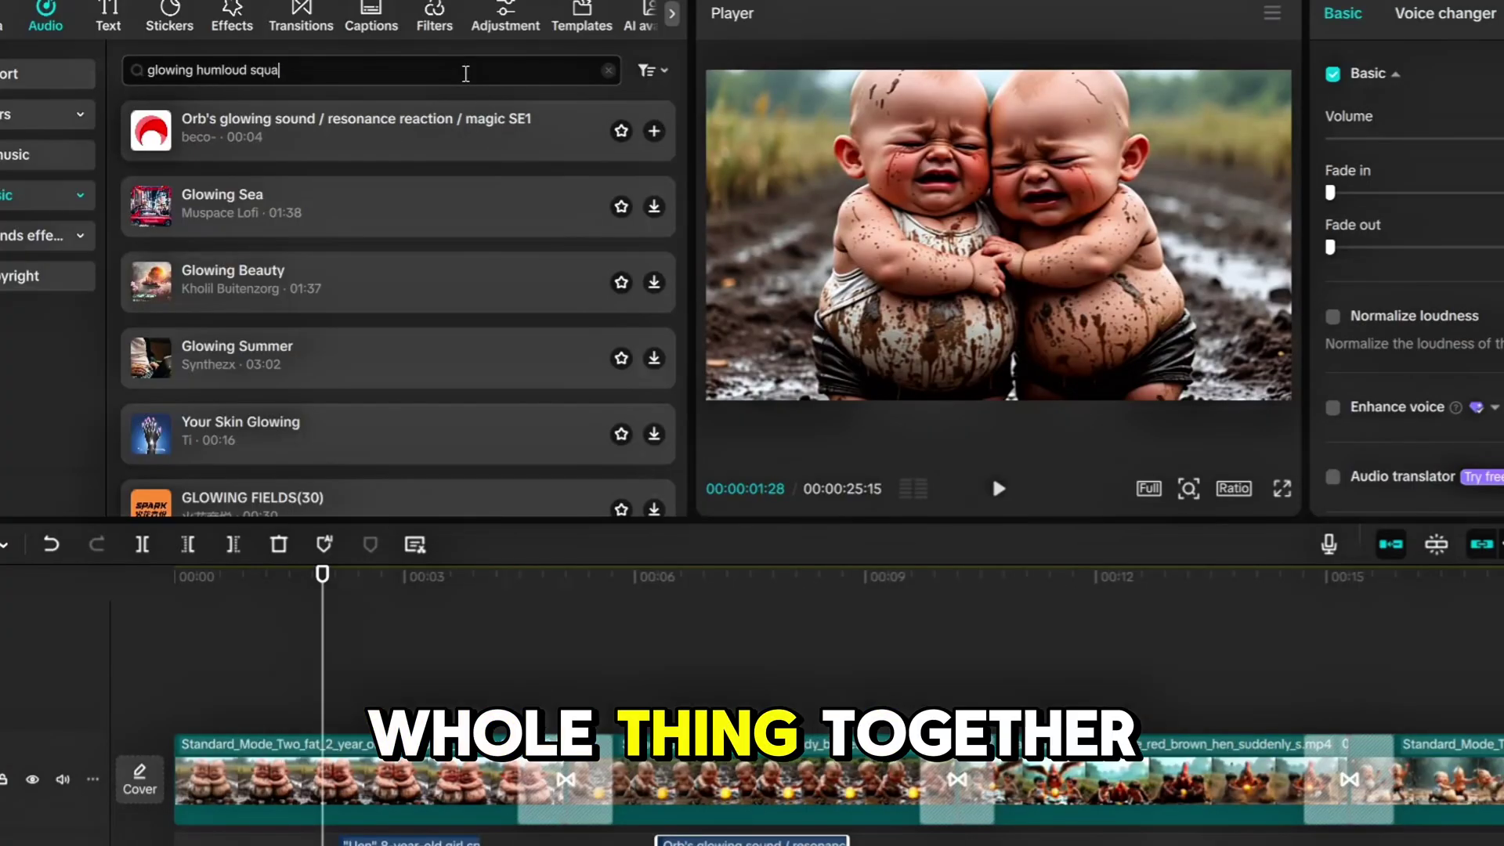
text(wk)
key(Return)
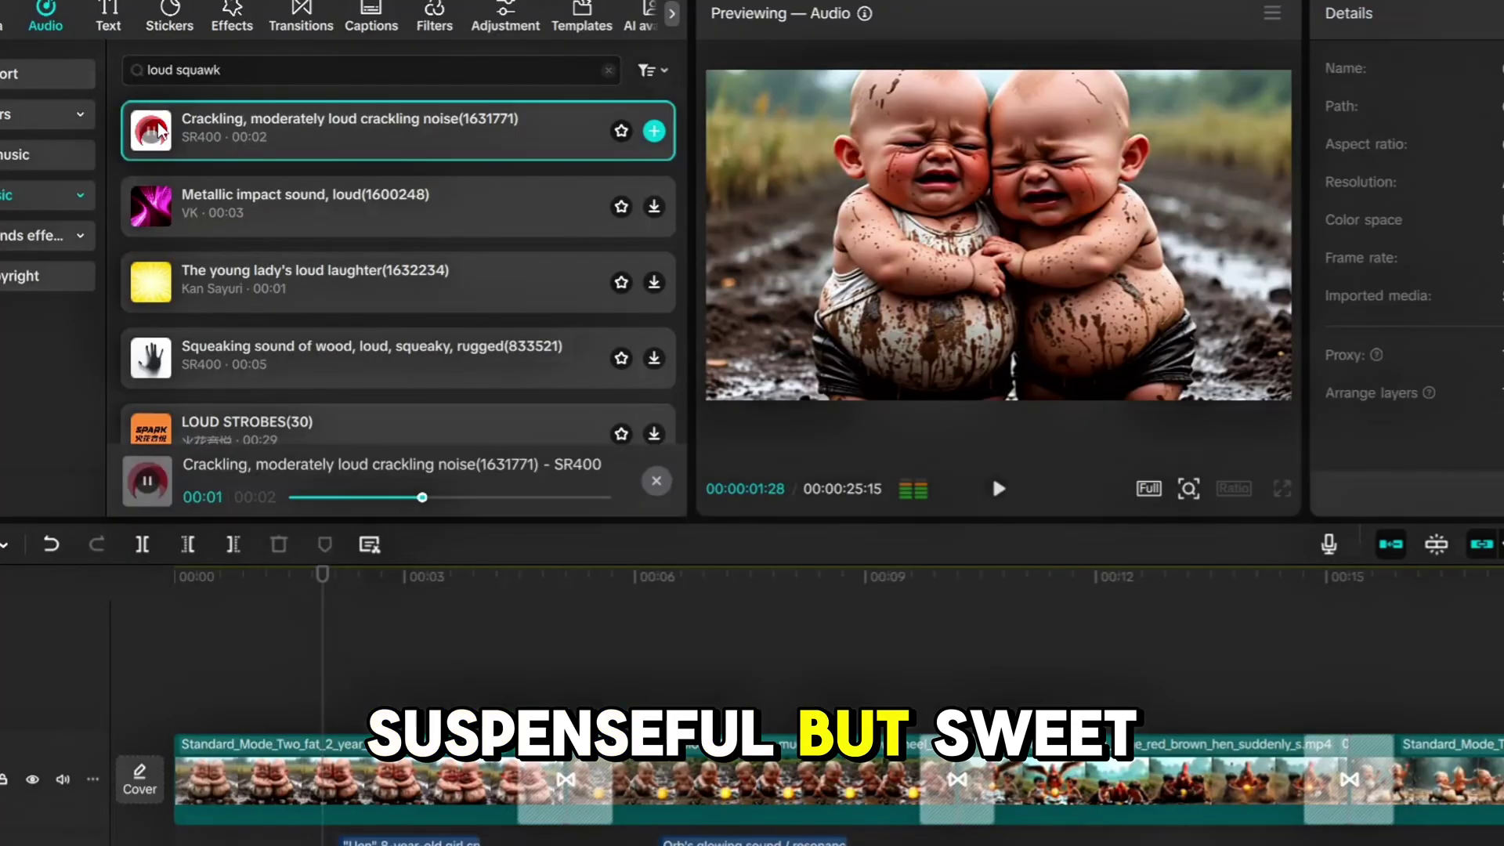
click(652, 132)
scroll(807, 705, right, 3)
scroll(807, 705, up, 1)
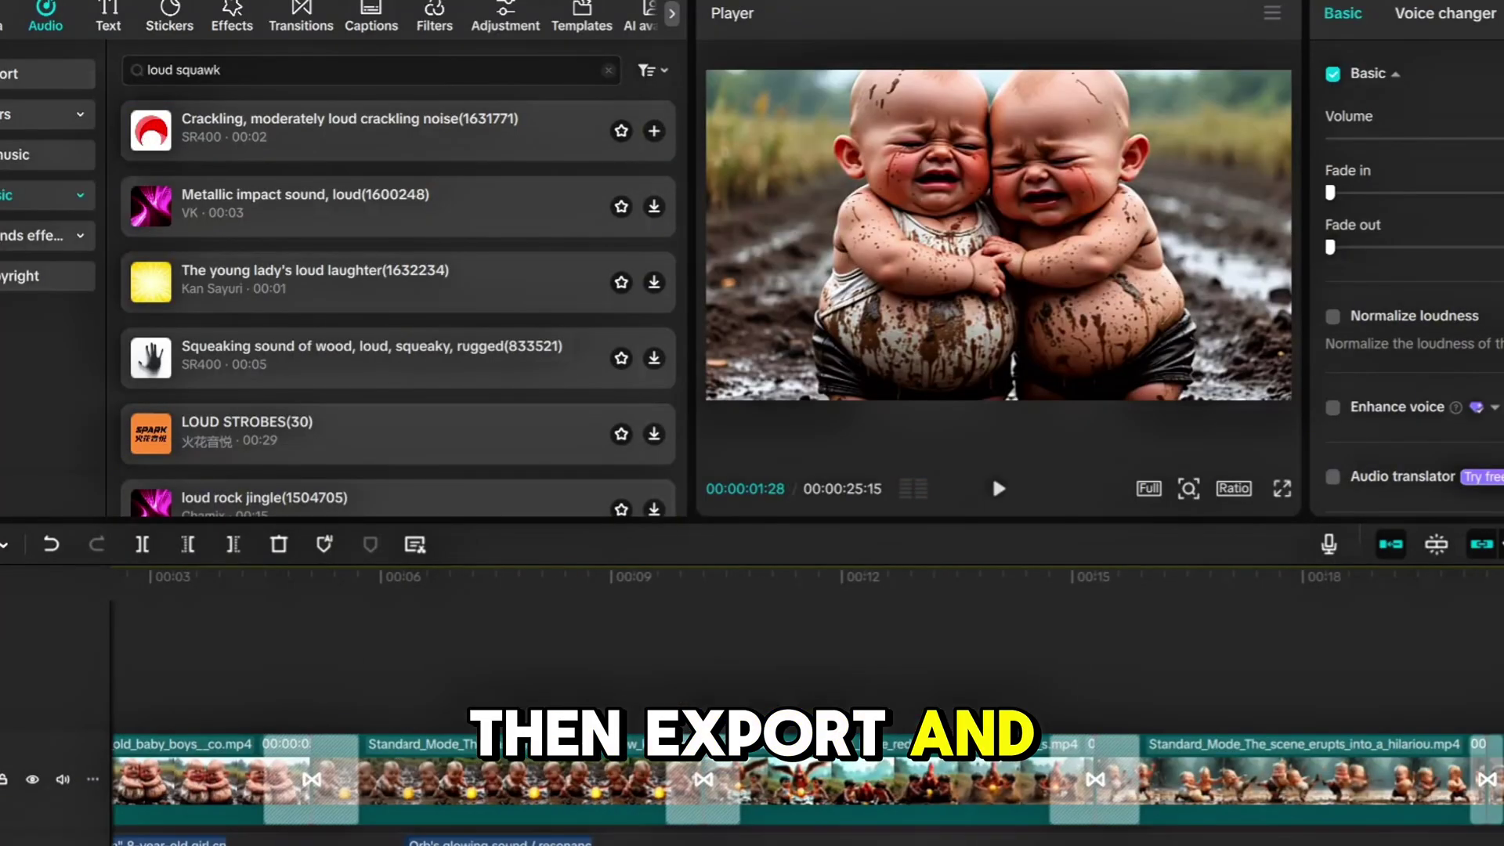
- Search the audio library for "background music no copyright cenematic" and remove the last word from the query
triple_click(339, 71)
key(BackSpace)
text(ce)
key(BackSpace)
key(BackSpace)
text(bac)
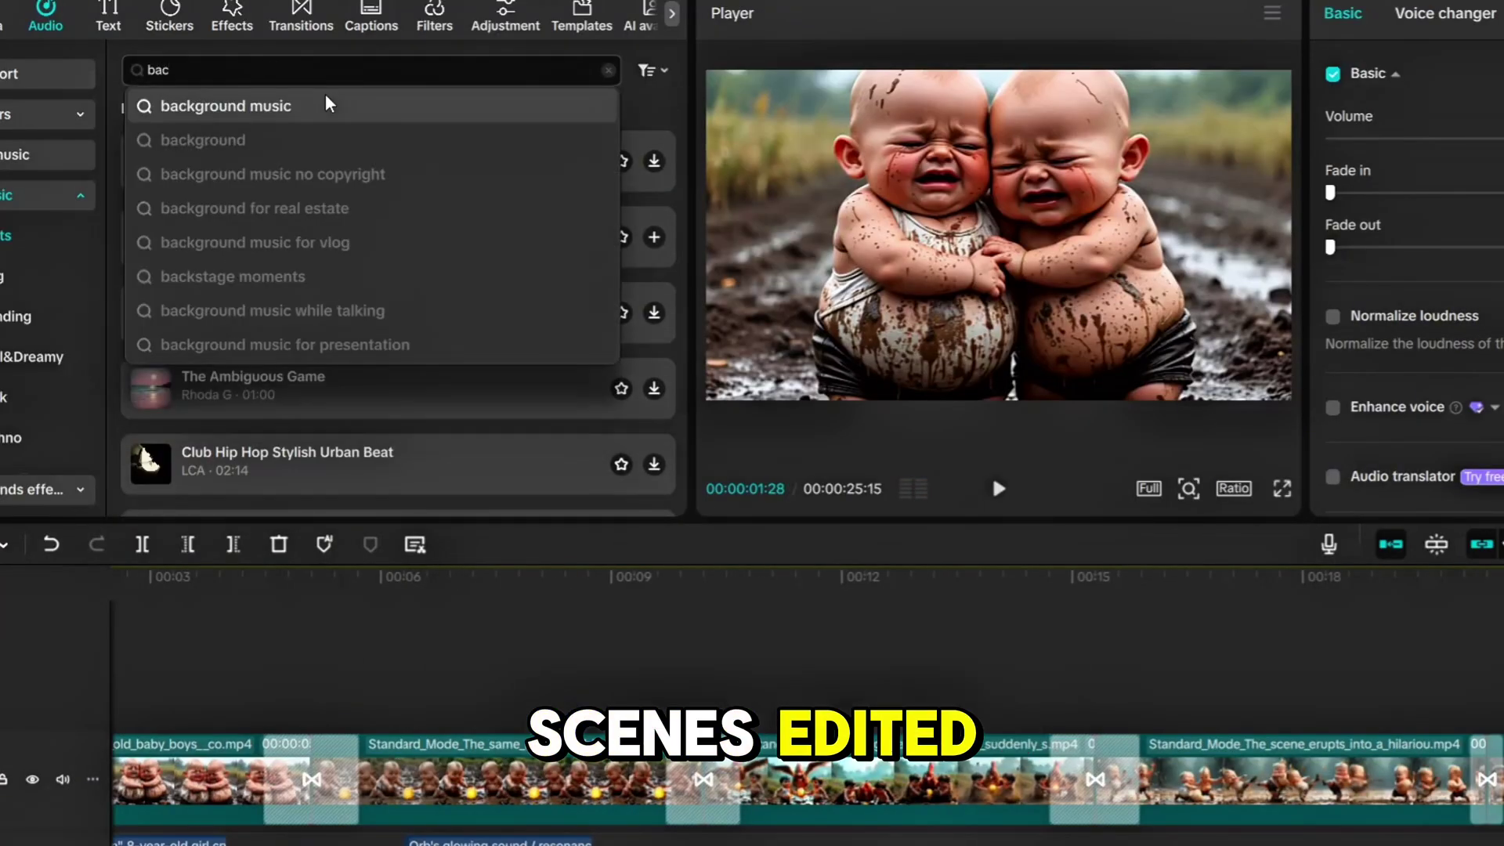
click(329, 174)
click(387, 79)
text(ce)
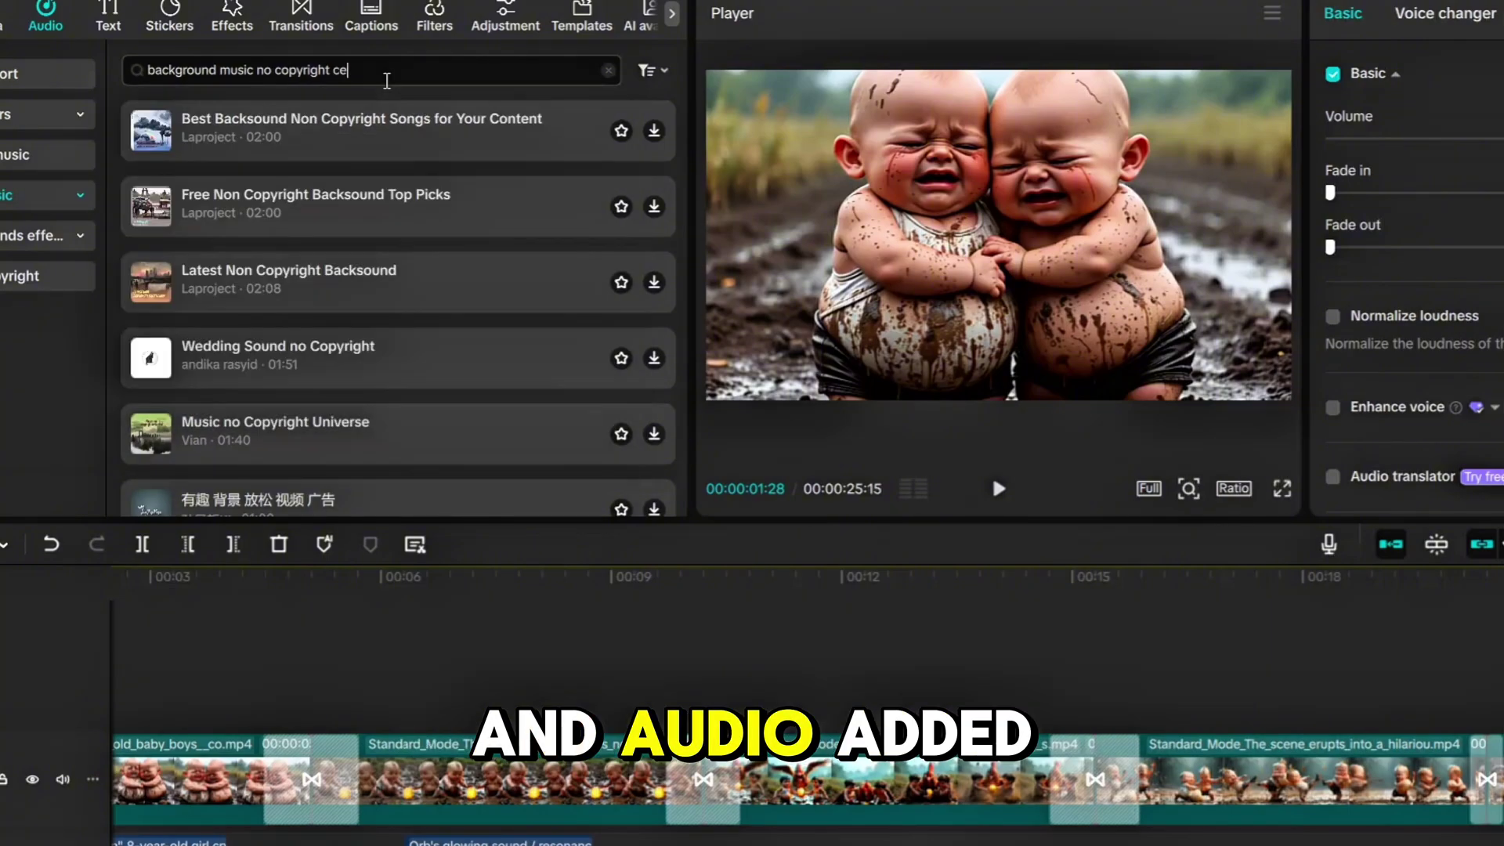
text(nematic)
key(Return)
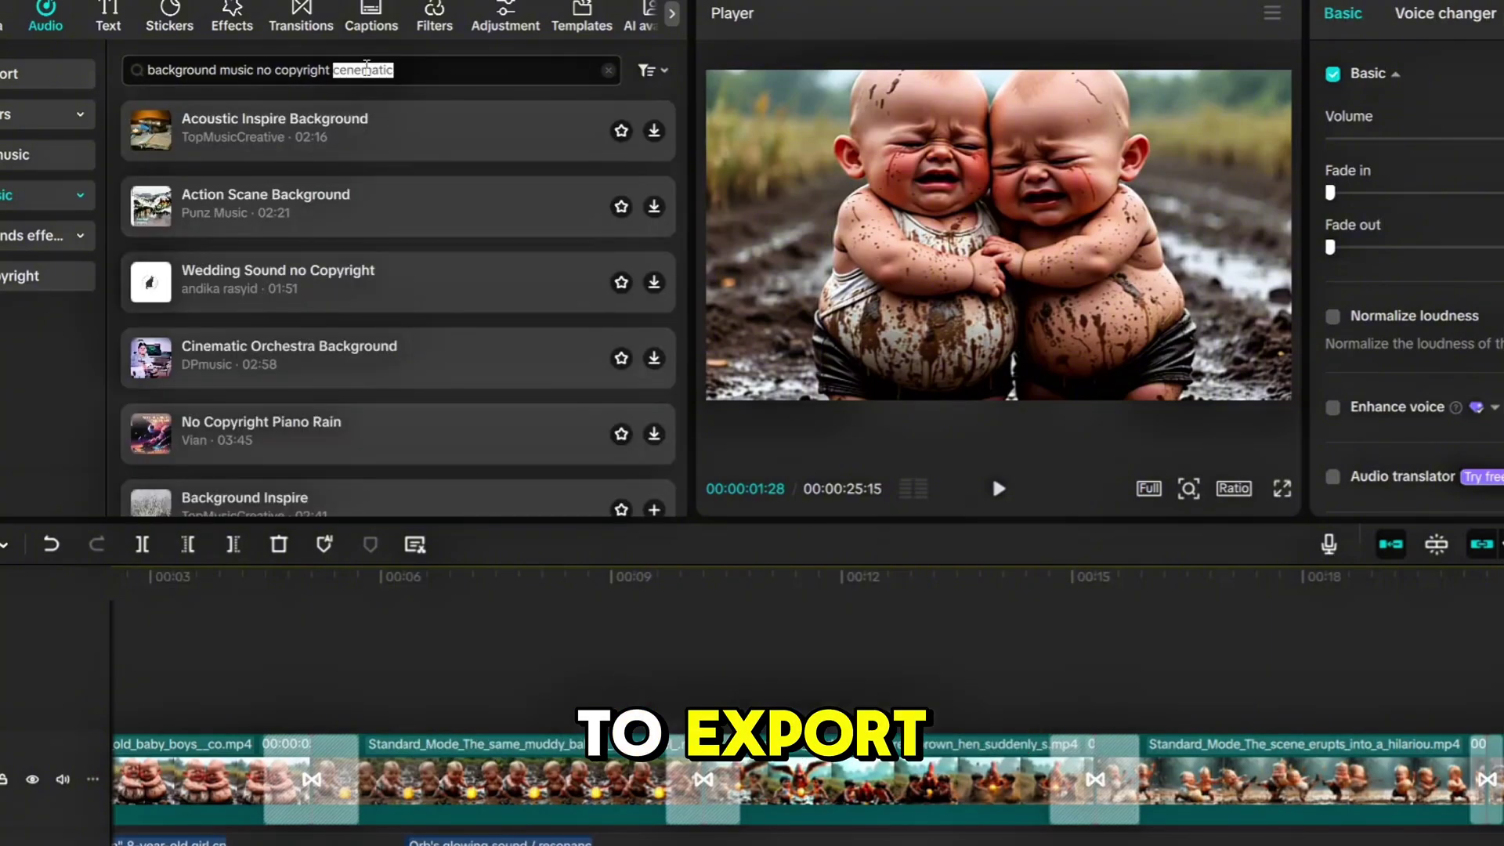
key(BackSpace)
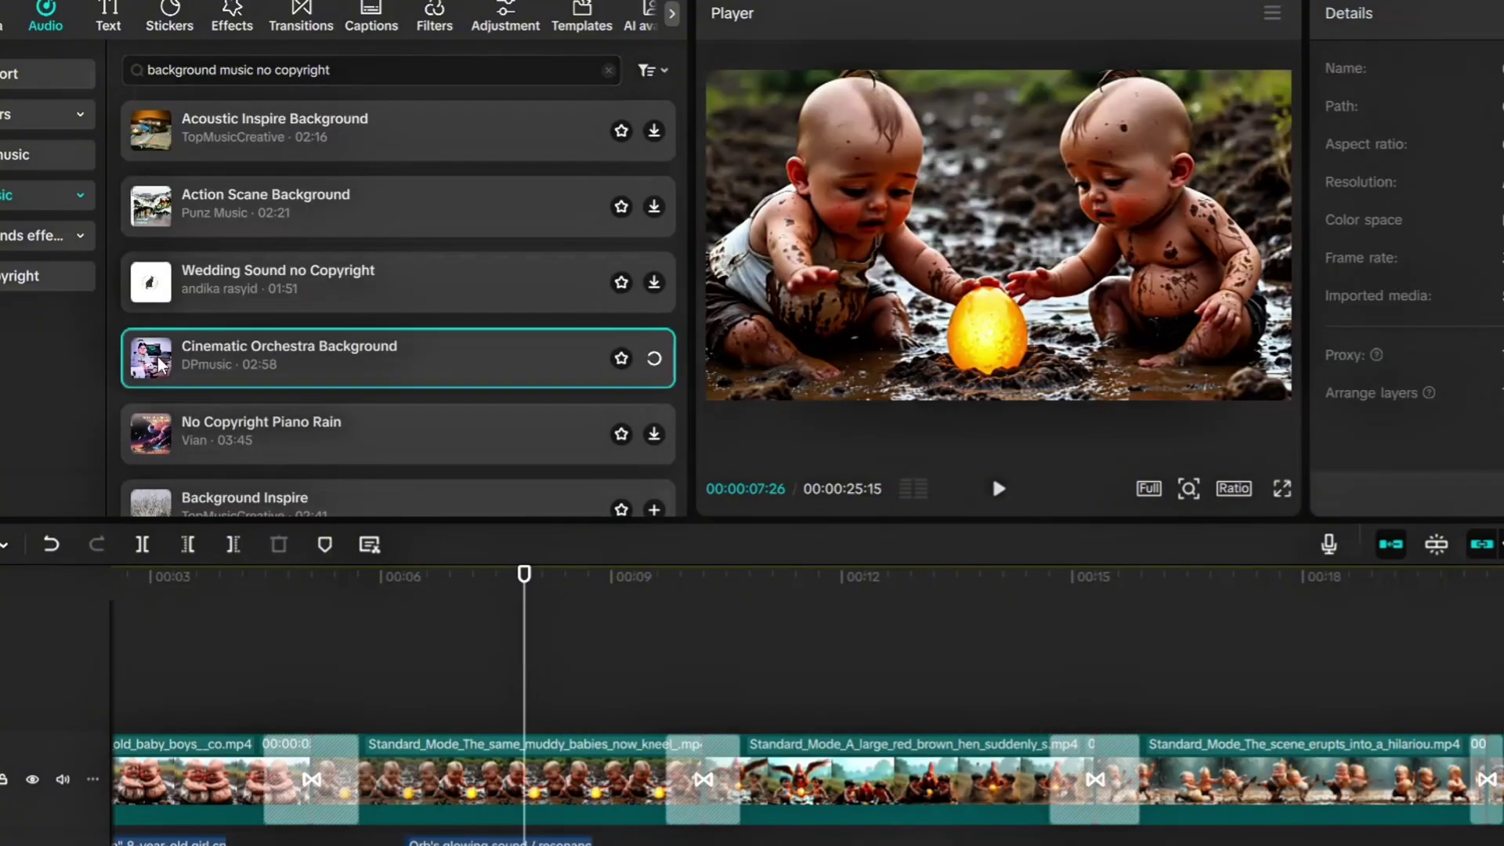
- Add the No Copyright Piano Rain track as background music and play the edited video from the start
click(293, 433)
scroll(294, 431, down, 3)
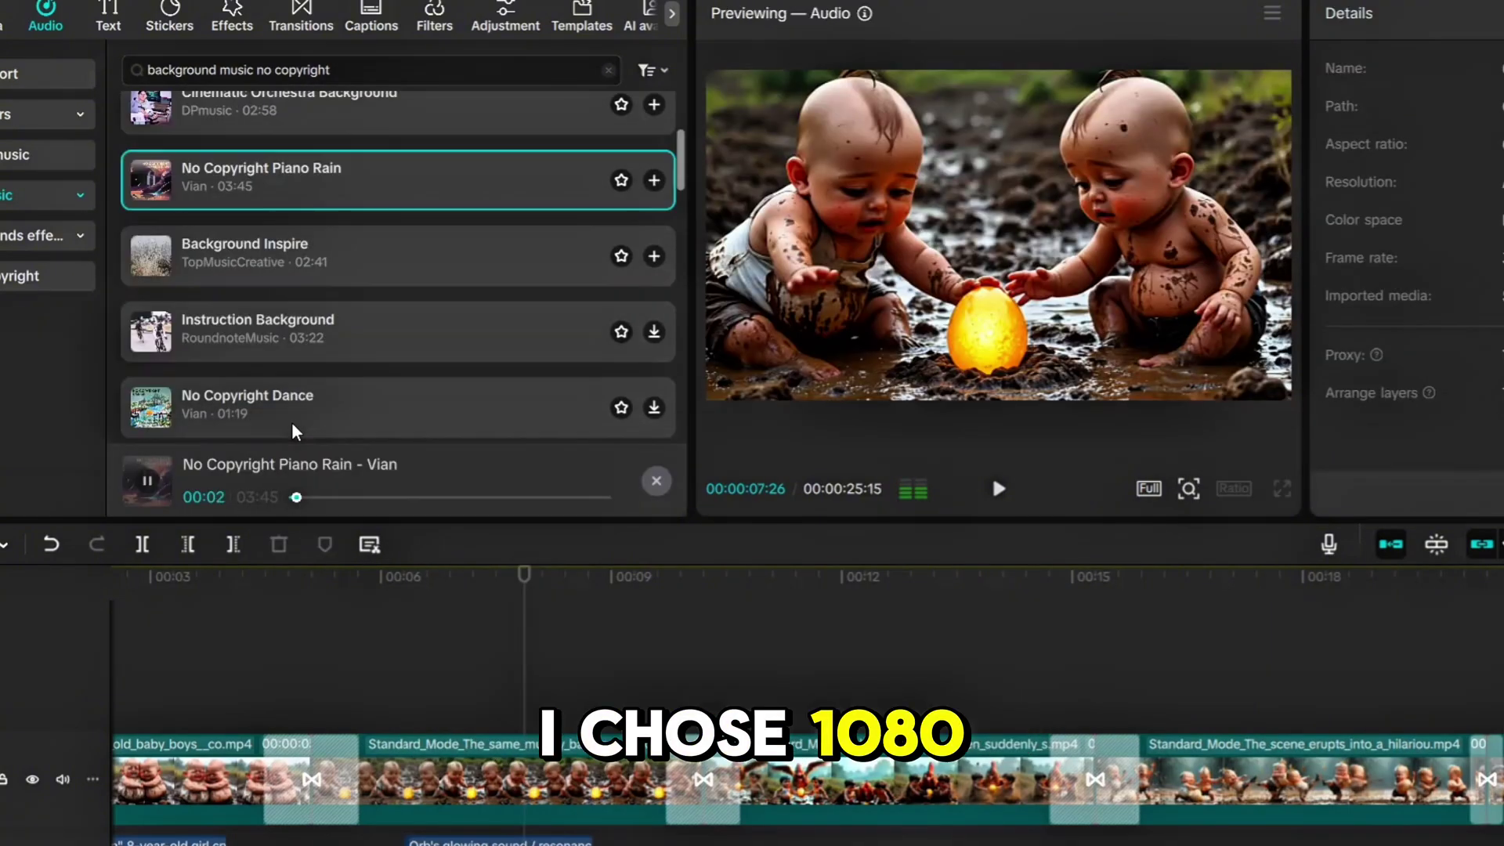
click(654, 180)
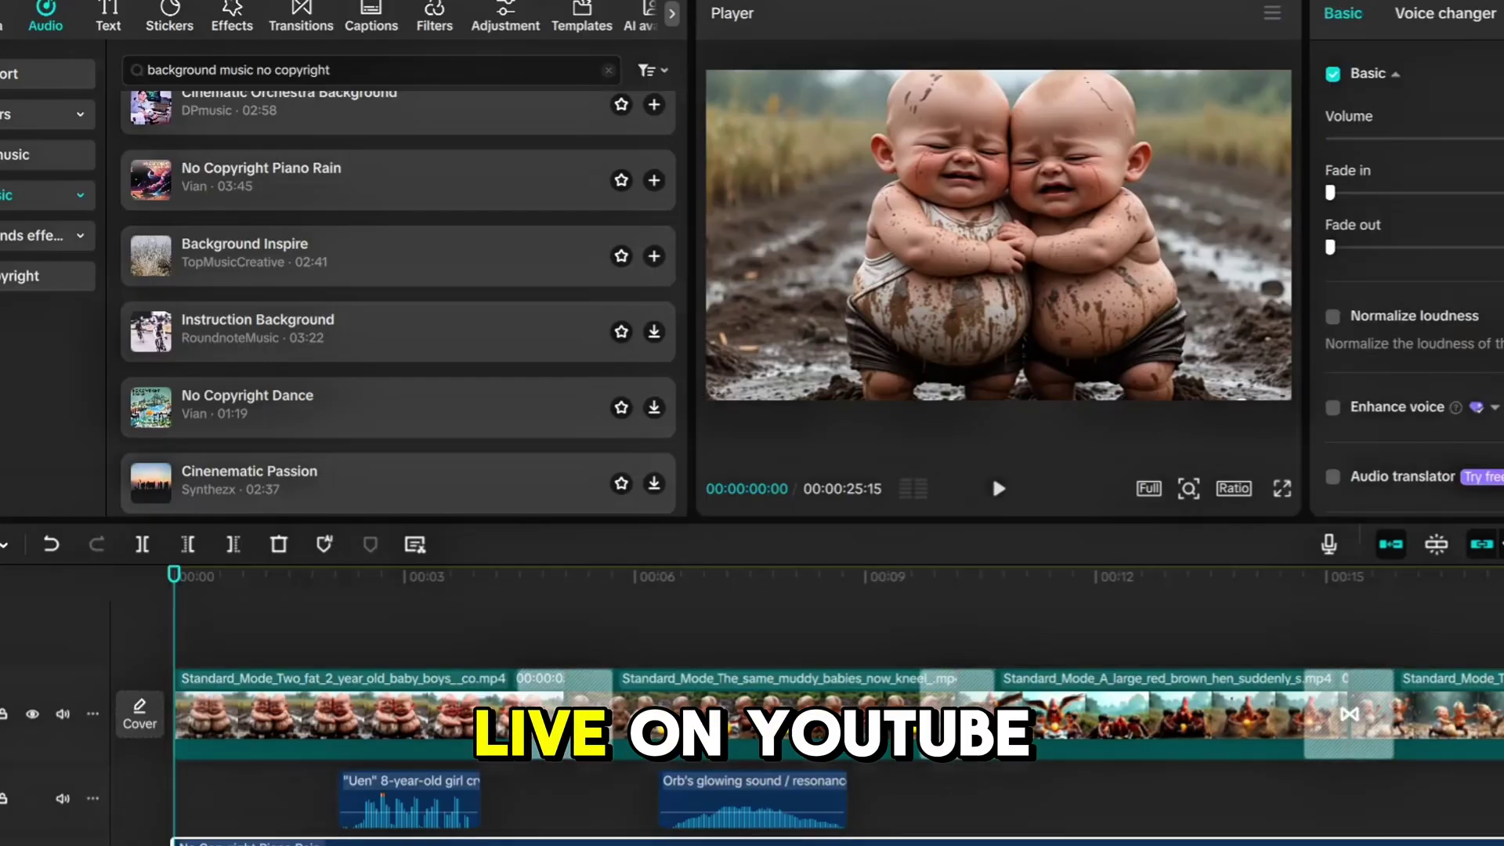
key(space)
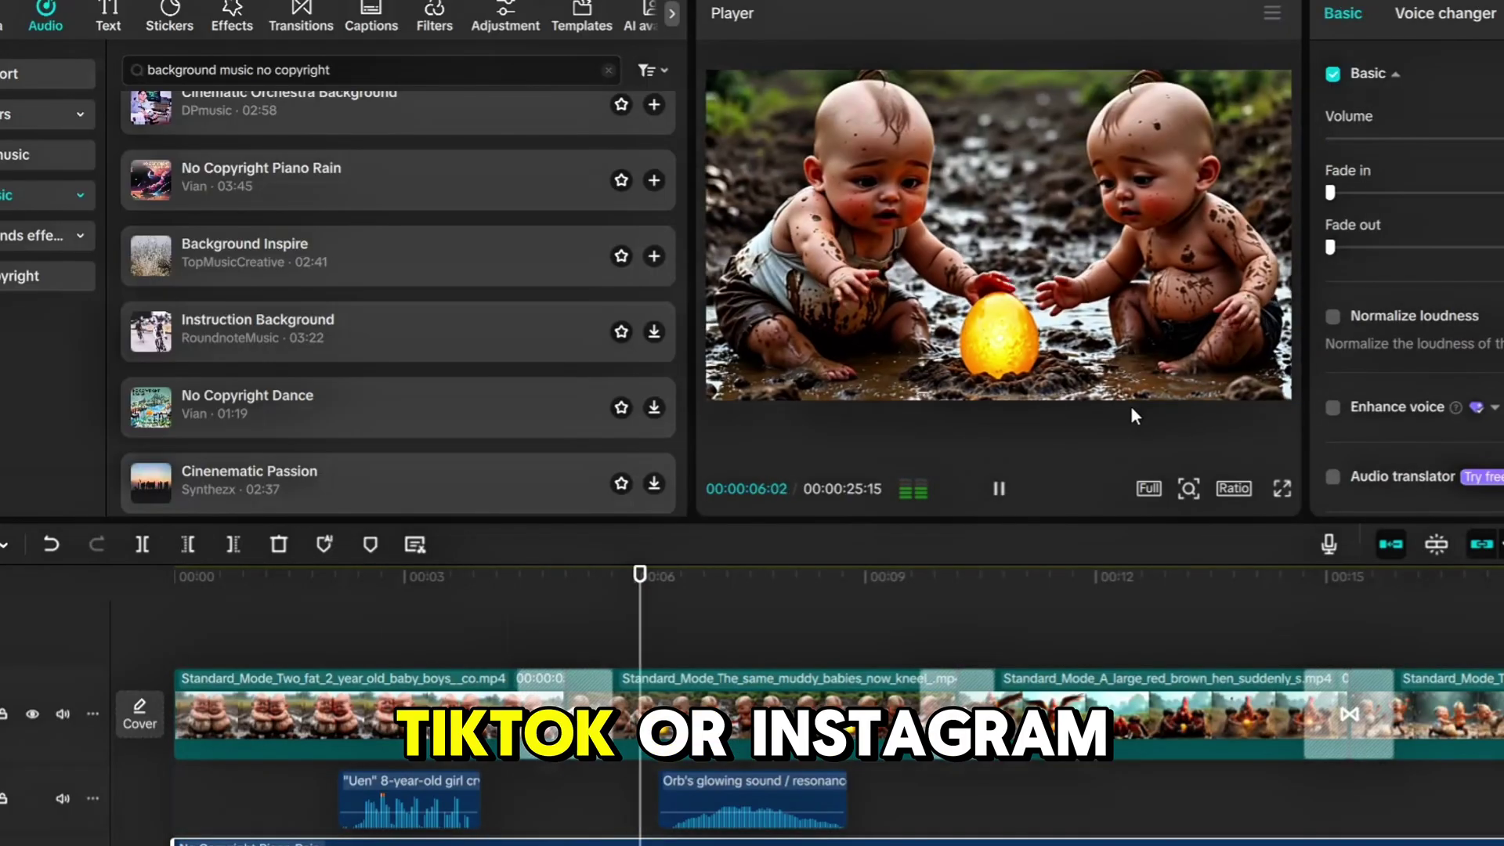